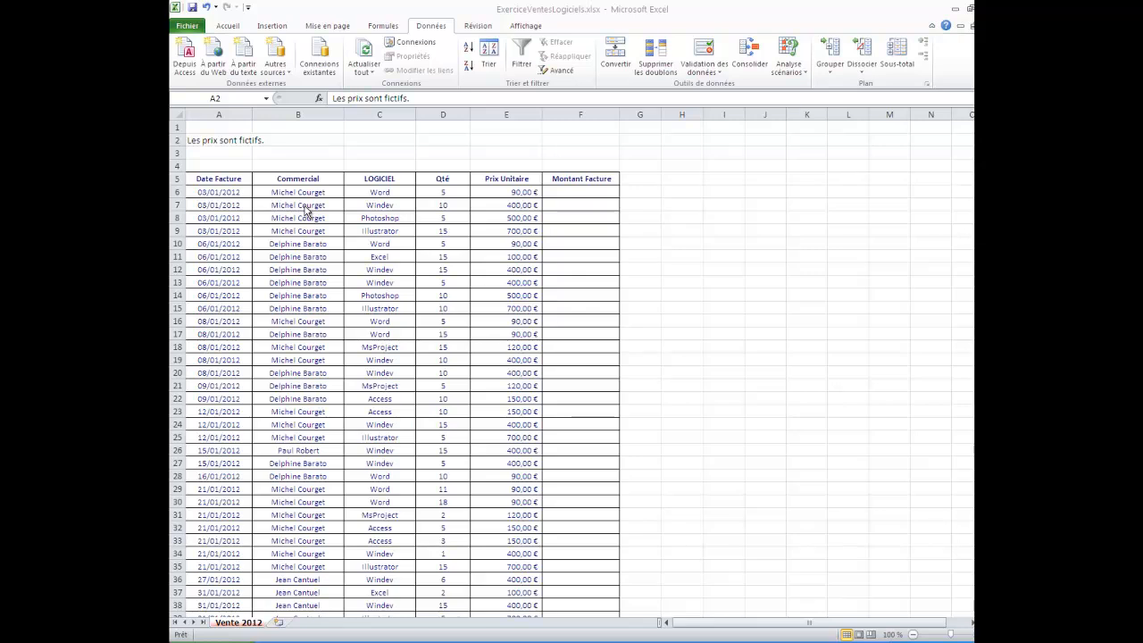
- Sort the sales table alphabetically from A to Z by the Commercial column
click(316, 178)
click(317, 179)
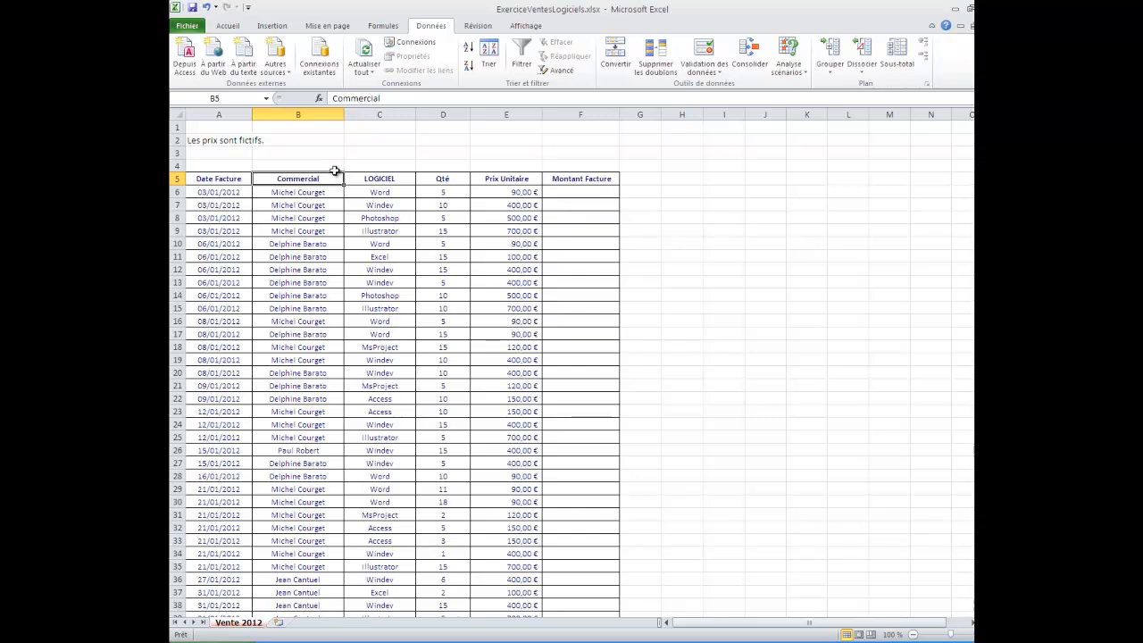
click(225, 27)
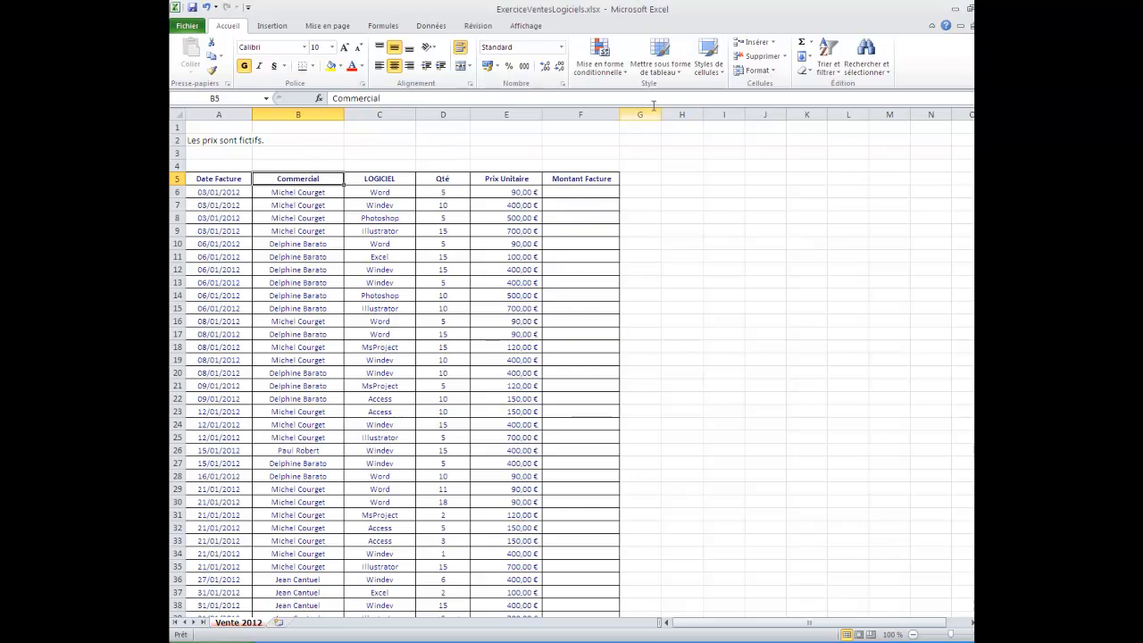
click(817, 65)
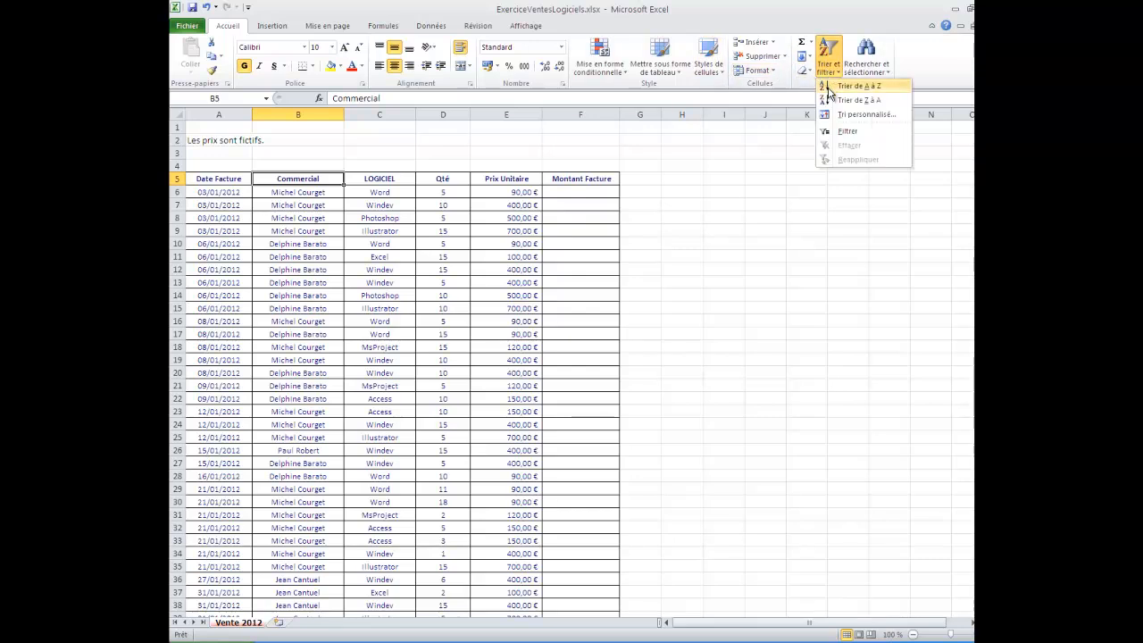
click(856, 86)
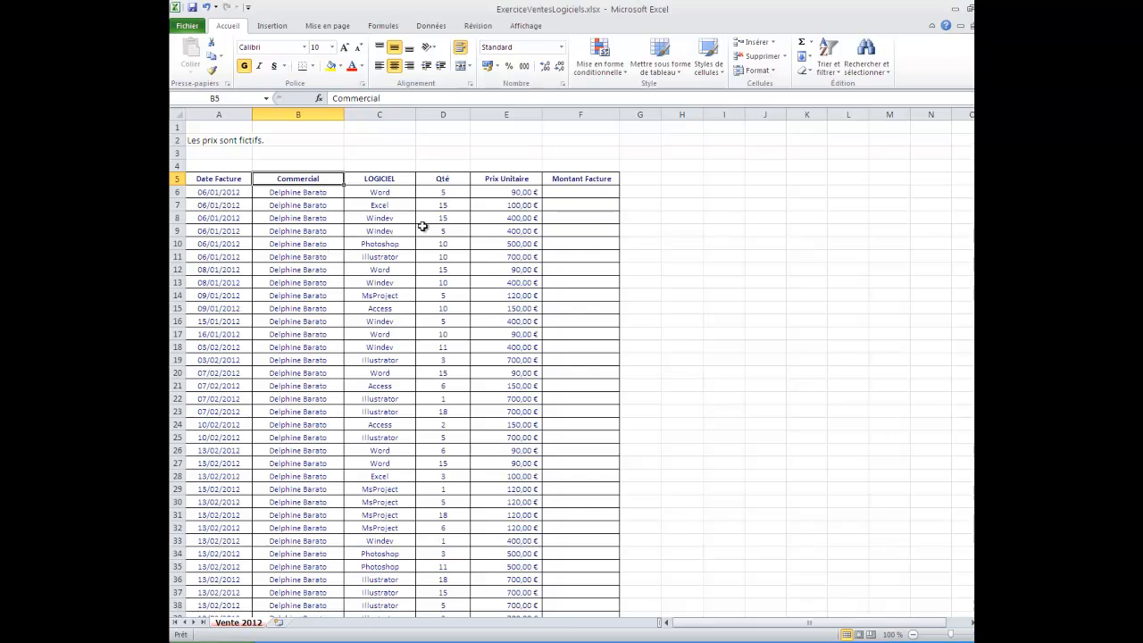
- Enter the formula =D6*E6 in F6 to multiply quantity by unit price for the first invoice
click(577, 188)
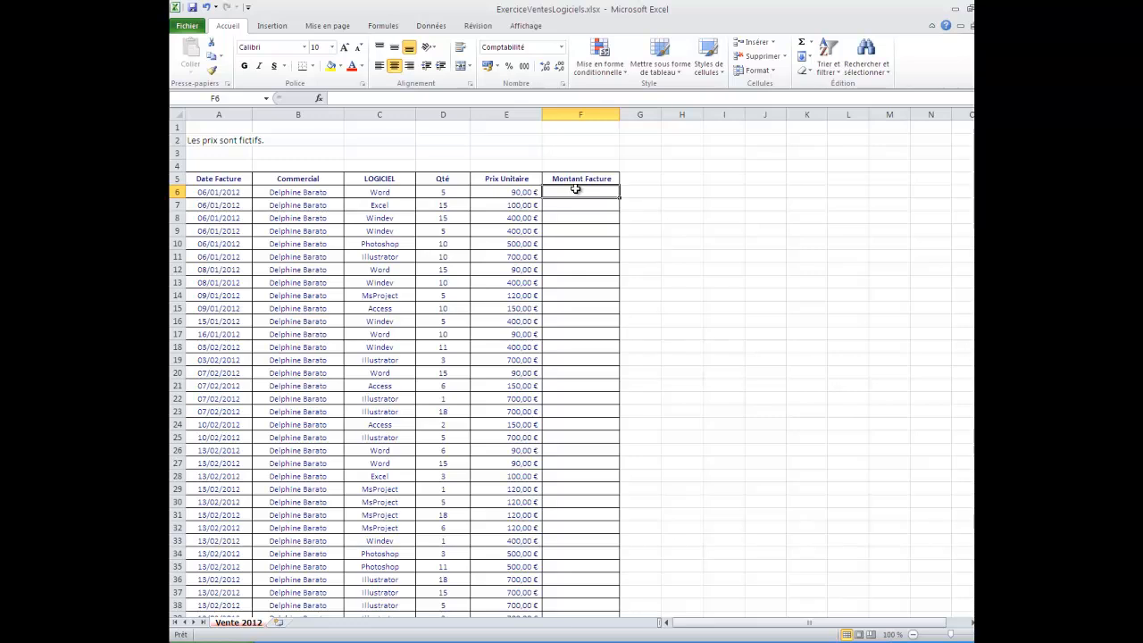
text(=)
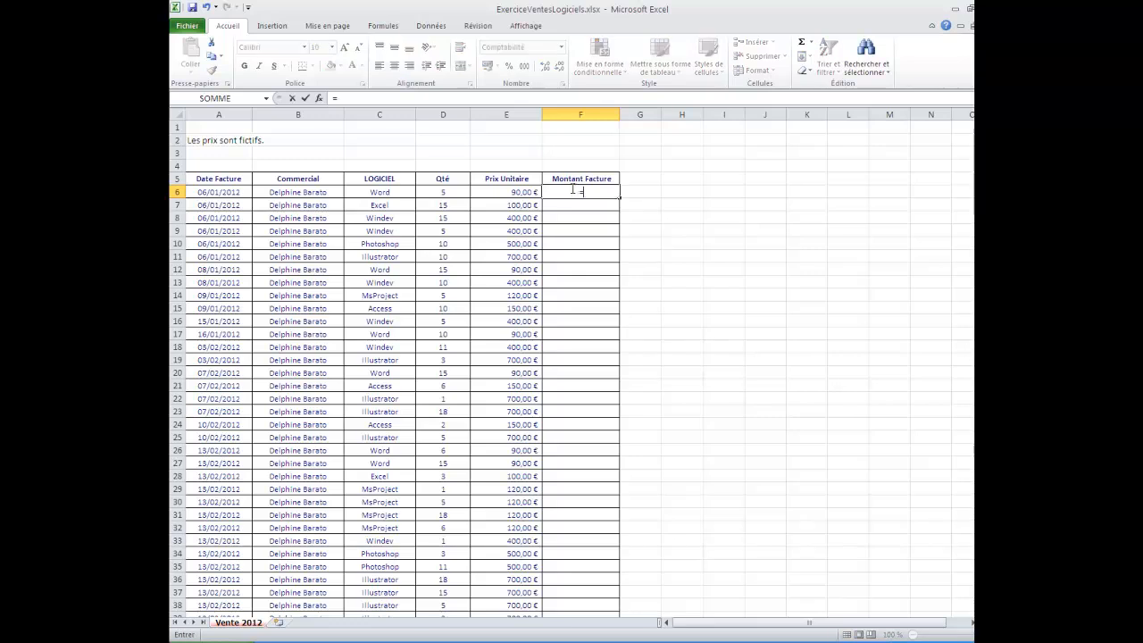
click(444, 191)
text(*)
click(495, 193)
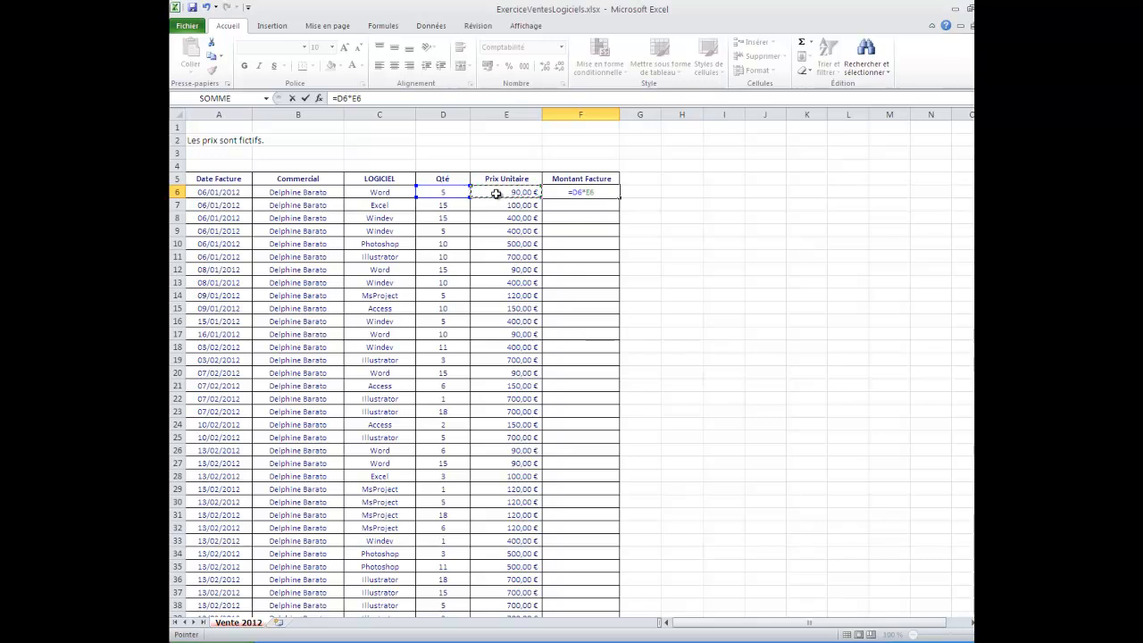
key(Return)
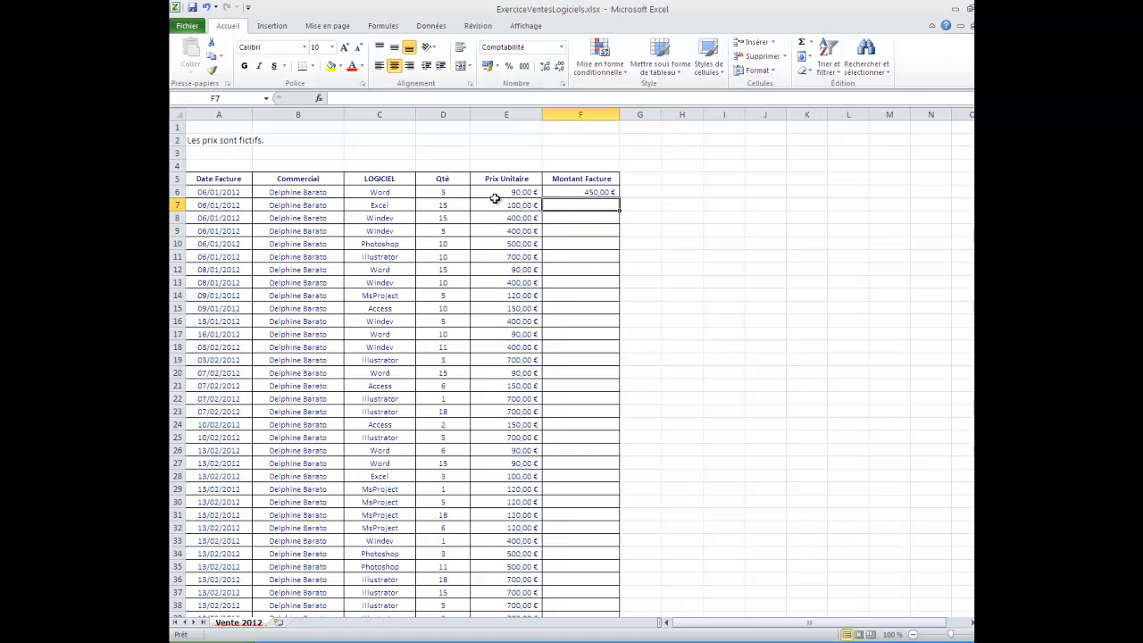
- Fill the F6 formula down the Montant Facture column for all sales records
click(604, 190)
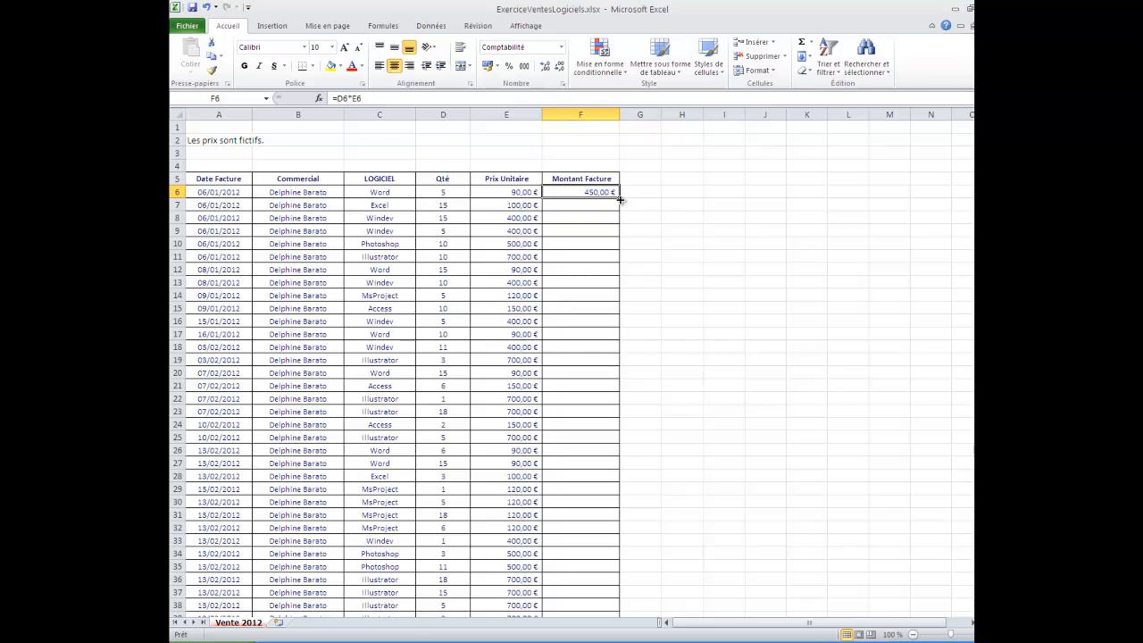
double_click(620, 200)
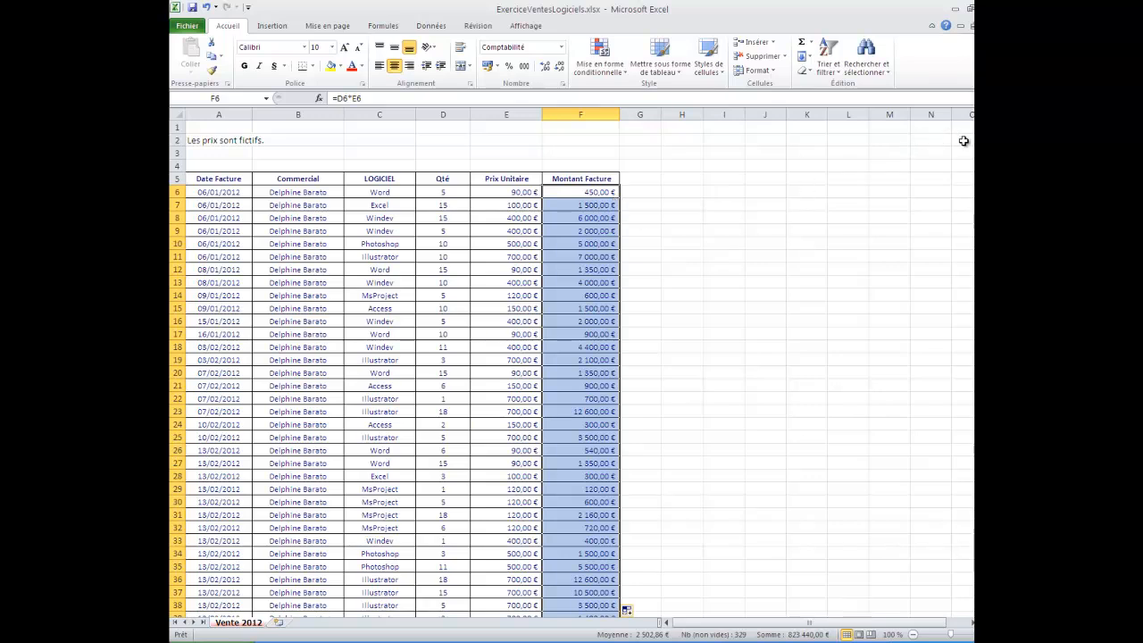
mouse_move(982, 143)
mouse_down()
mouse_move(982, 222)
mouse_move(982, 141)
mouse_up()
click(331, 193)
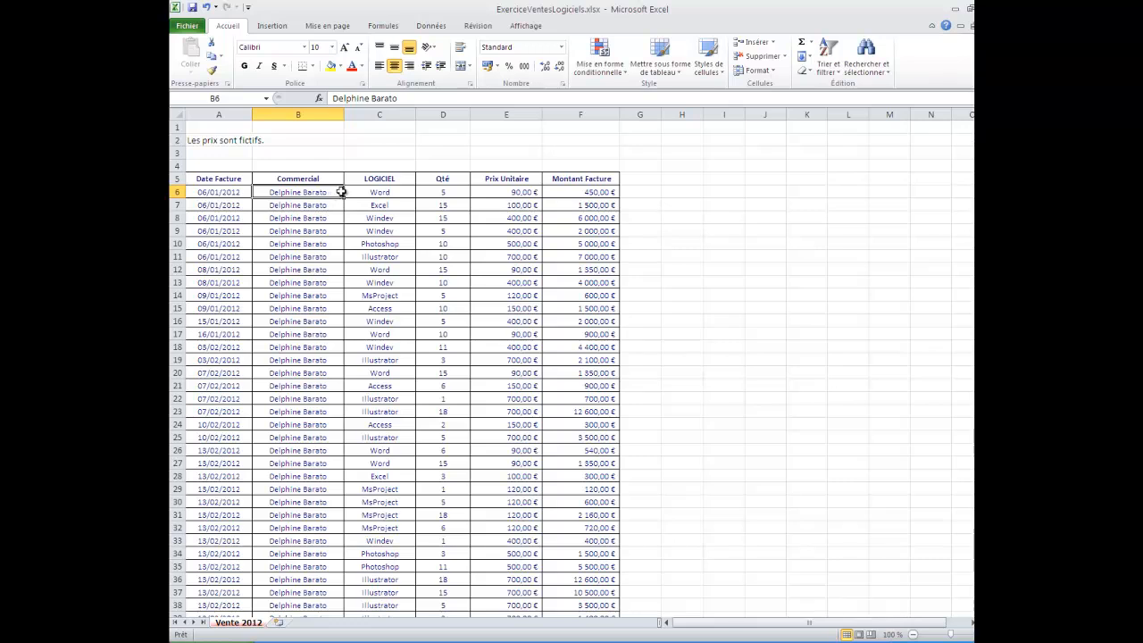
- Insert a blank row at row 189, between the first and second salesperson's records
click(430, 29)
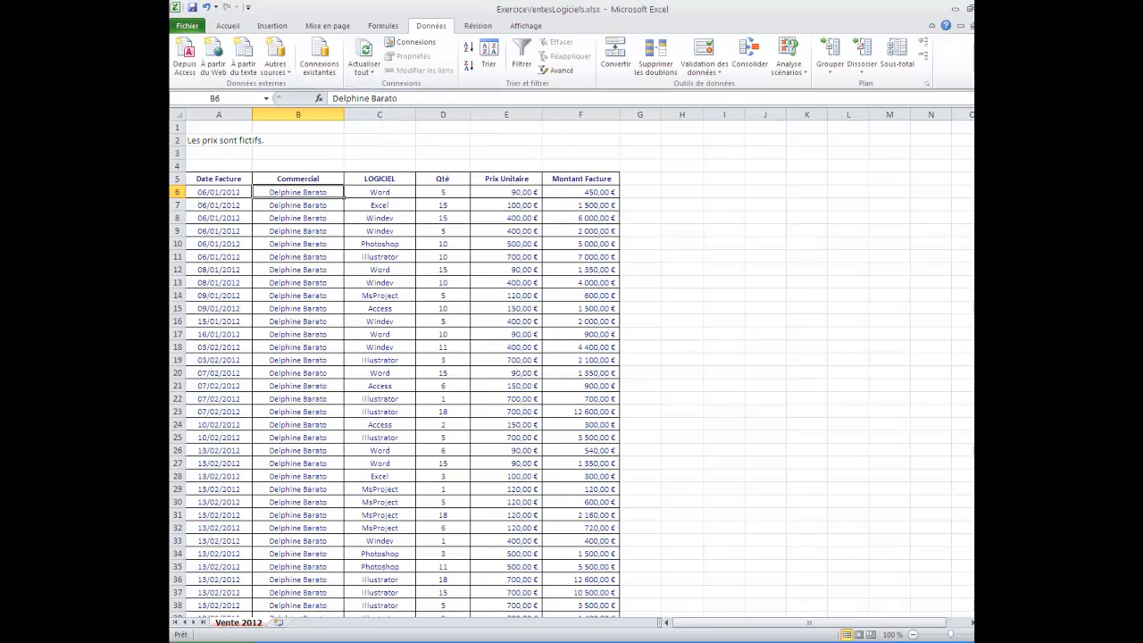
scroll(402, 366, down, 4)
scroll(402, 366, down, 7)
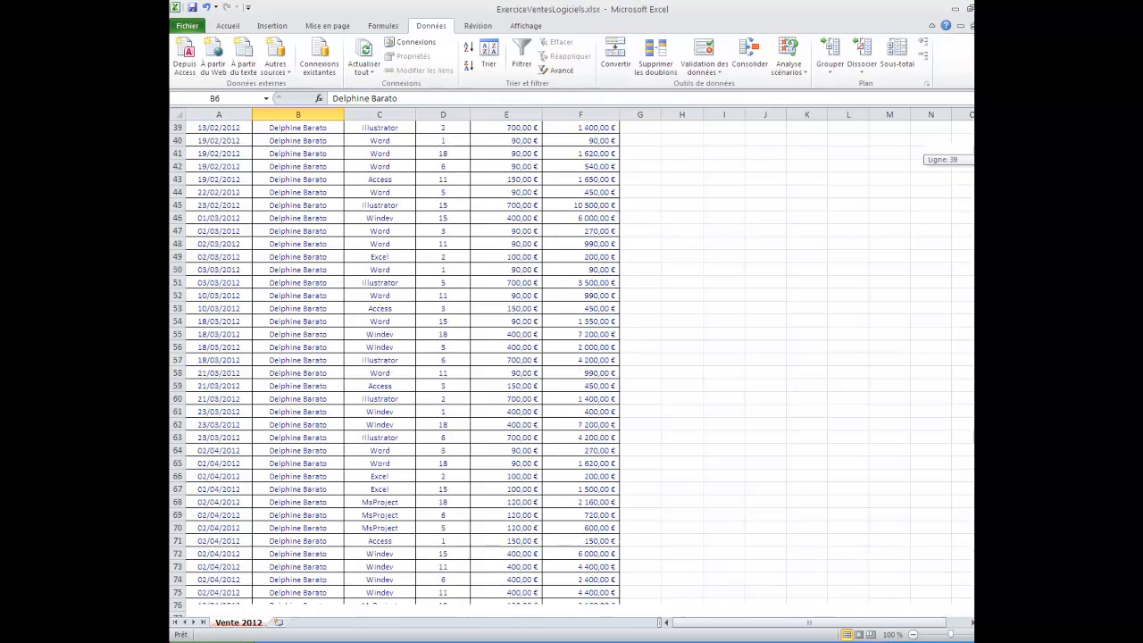
scroll(402, 366, down, 7)
scroll(402, 366, down, 8)
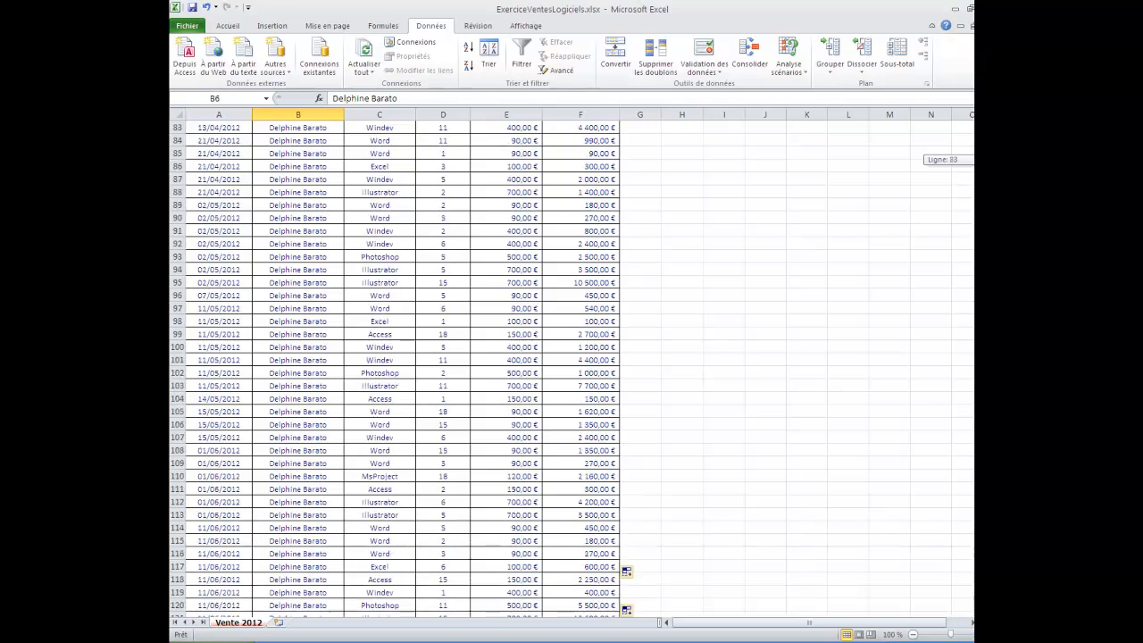
scroll(402, 366, down, 10)
scroll(402, 366, down, 17)
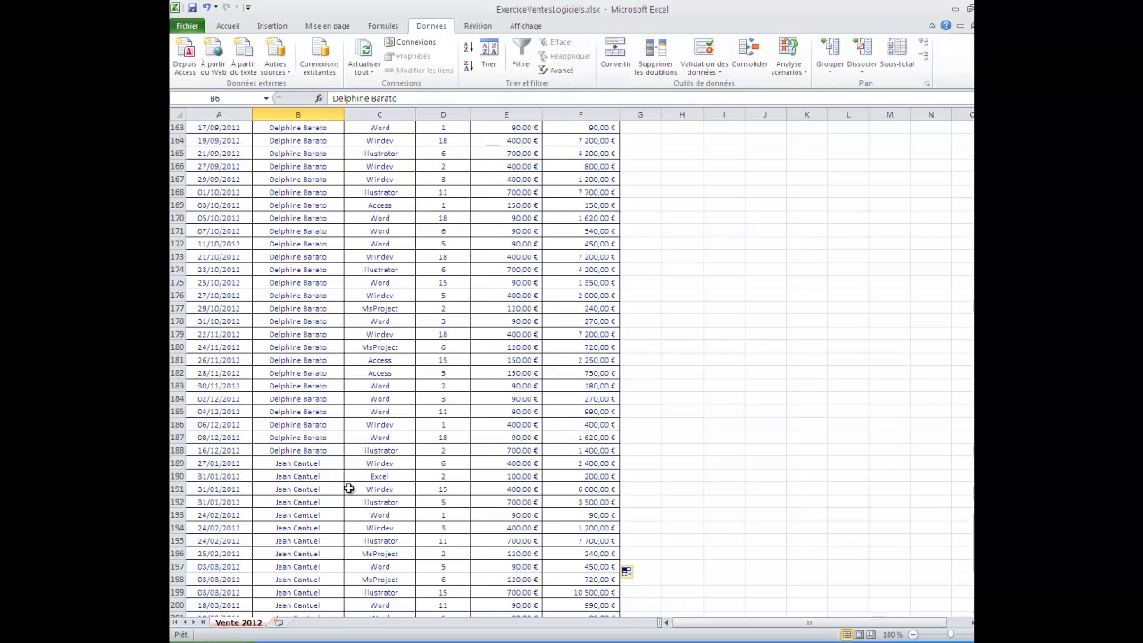
click(178, 464)
right_click(177, 464)
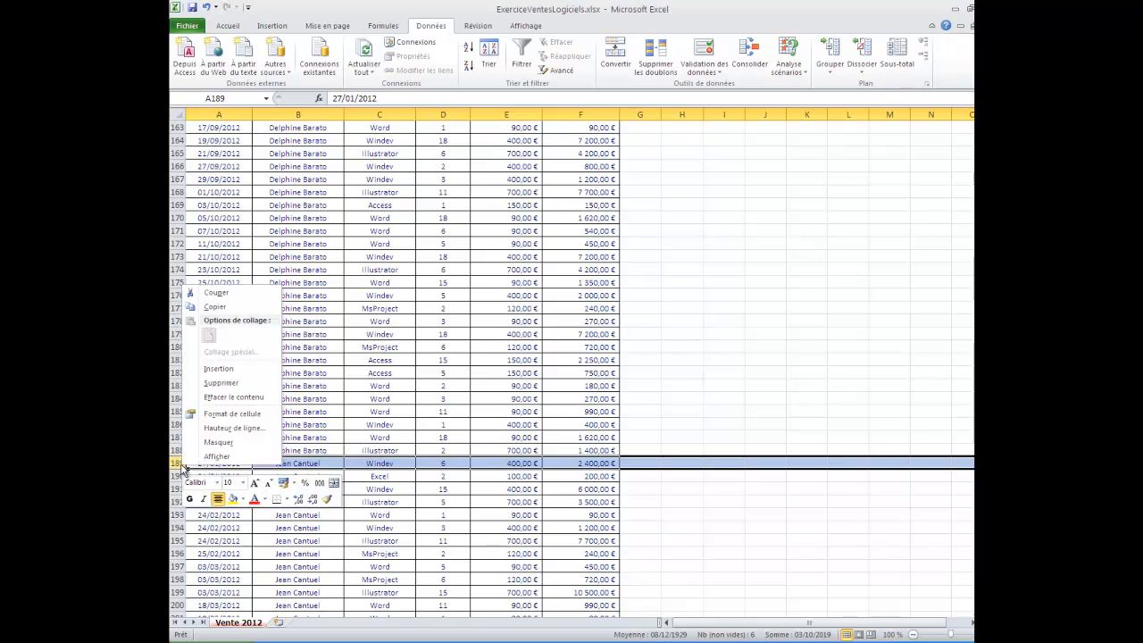
click(226, 368)
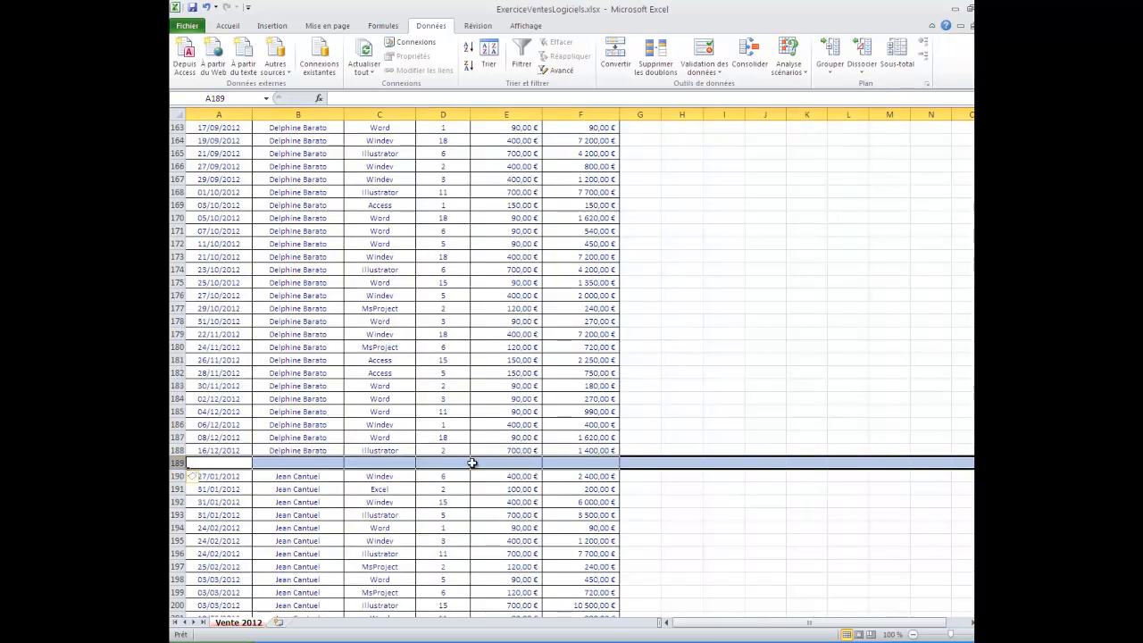
- Total the first salesperson's invoice amounts in F189 with =SOMME(F6:F188)
click(568, 462)
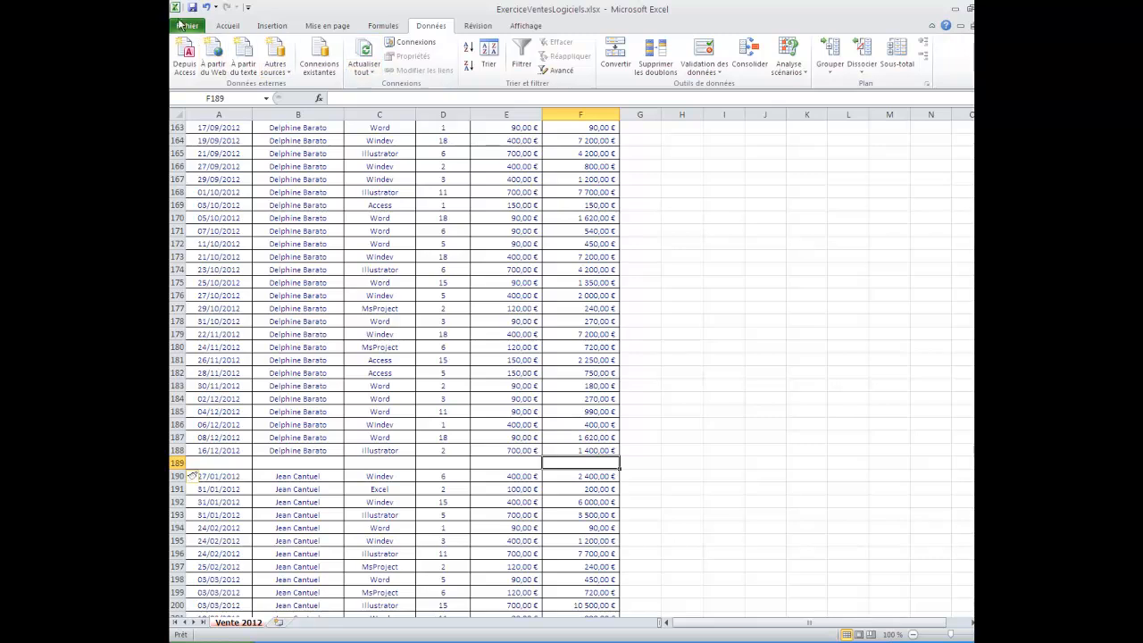
click(224, 25)
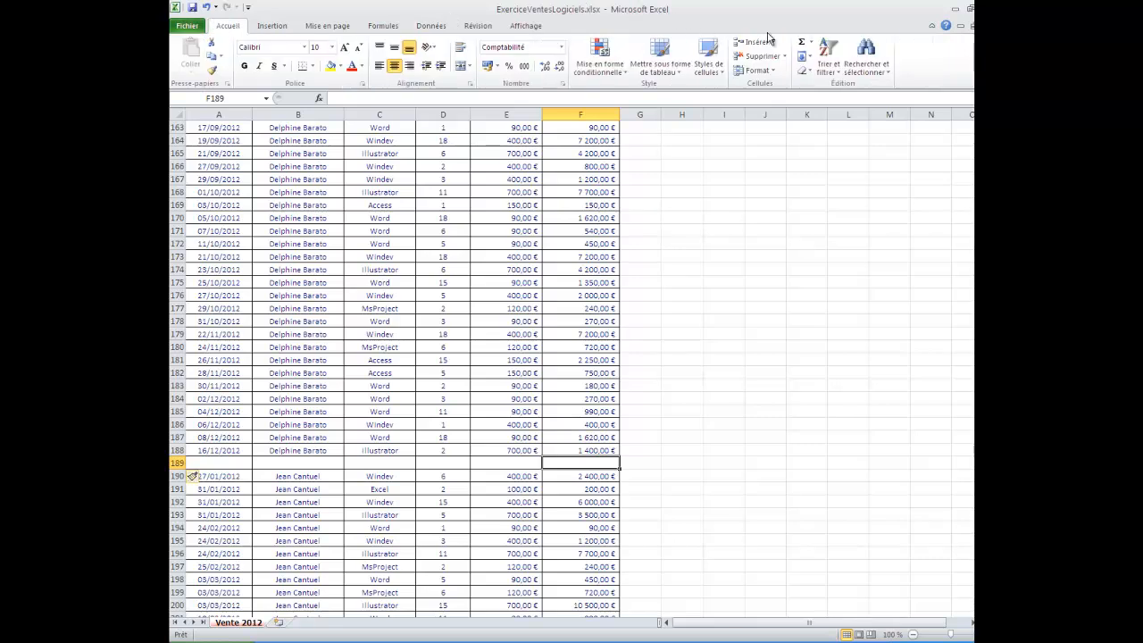
click(801, 43)
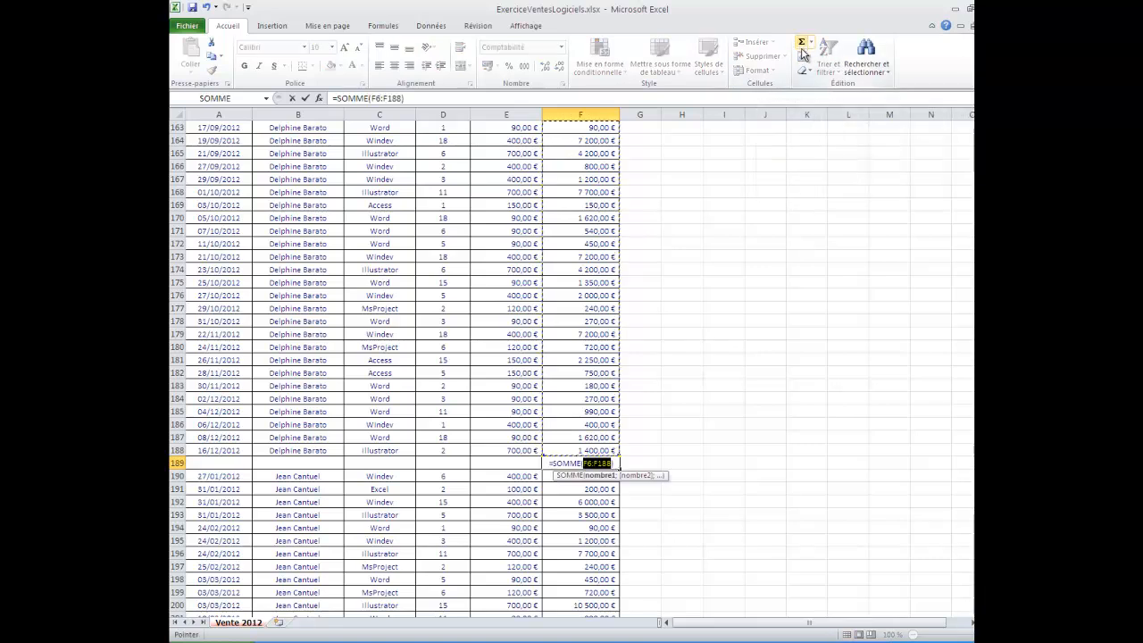
key(Return)
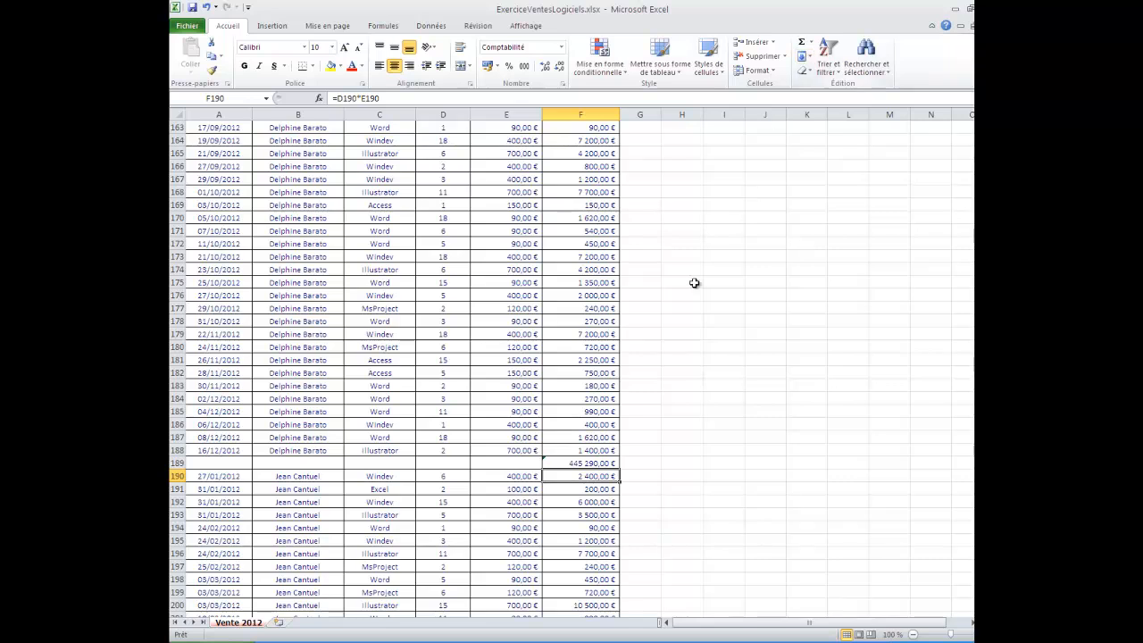
click(578, 463)
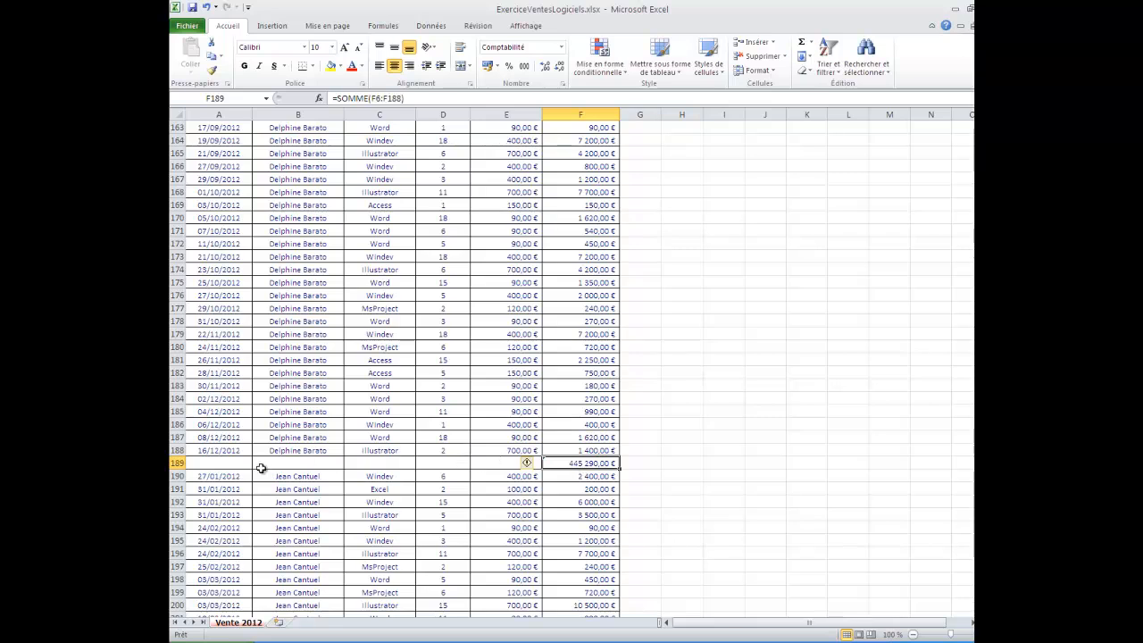
- Delete the manually inserted total row 189
click(177, 463)
right_click(177, 462)
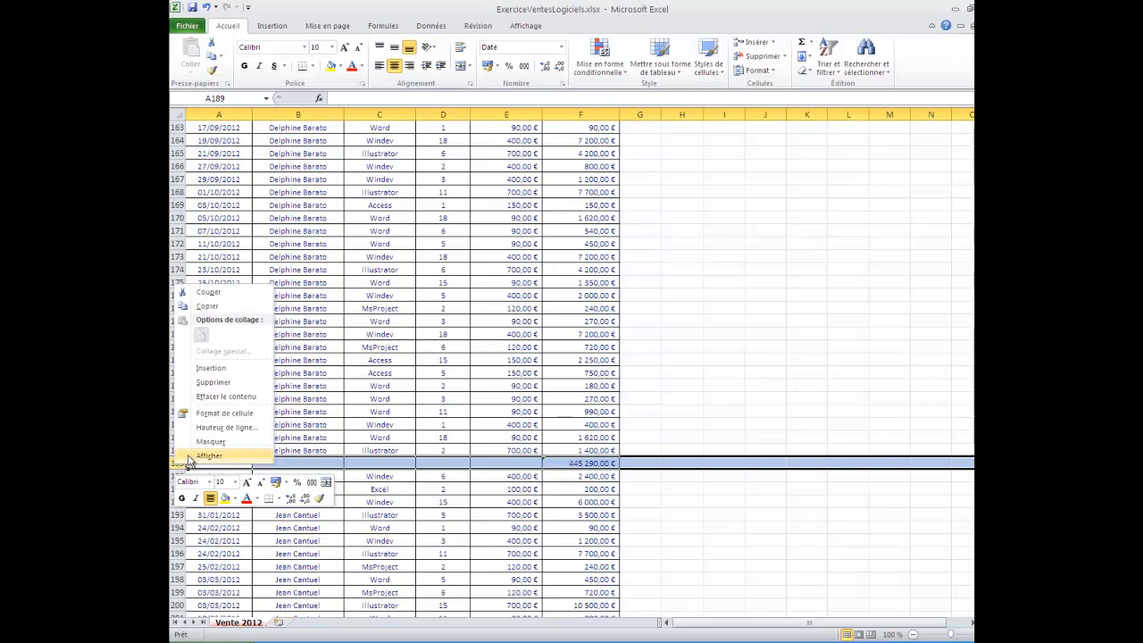
click(214, 383)
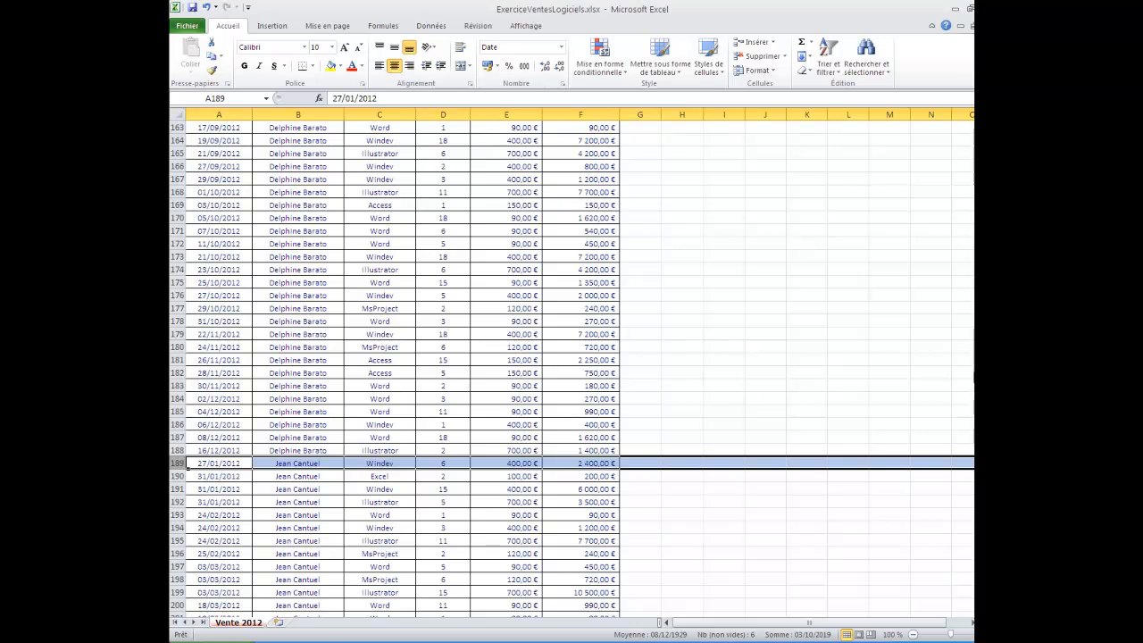
- Try to run the Sous-total command with the whole of row 189 selected
drag(977, 375, 971, 143)
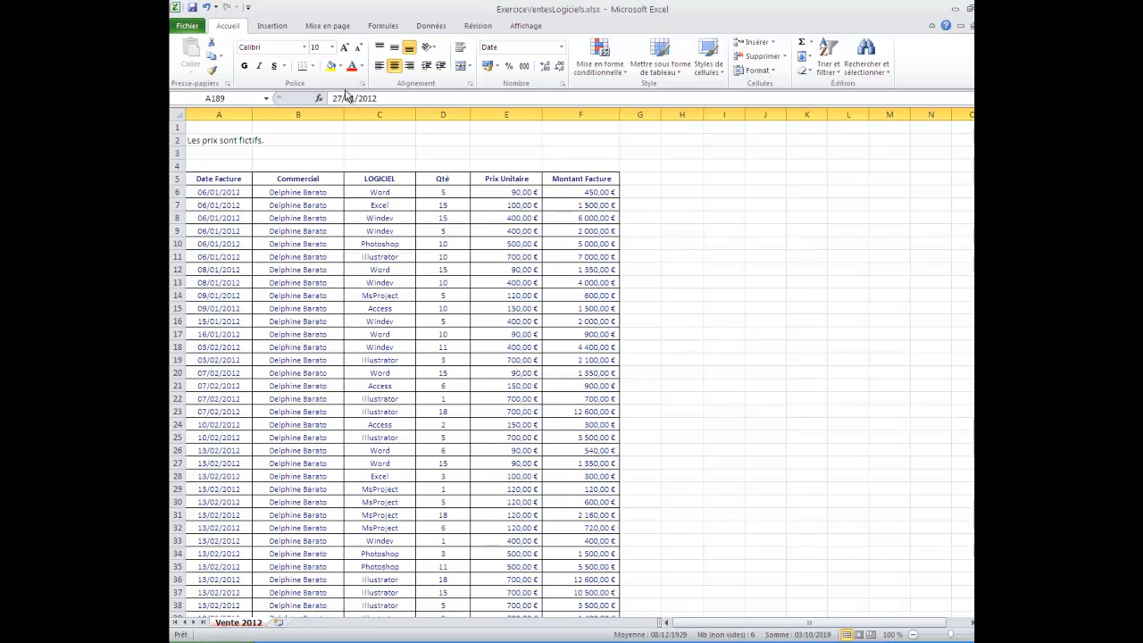
click(426, 25)
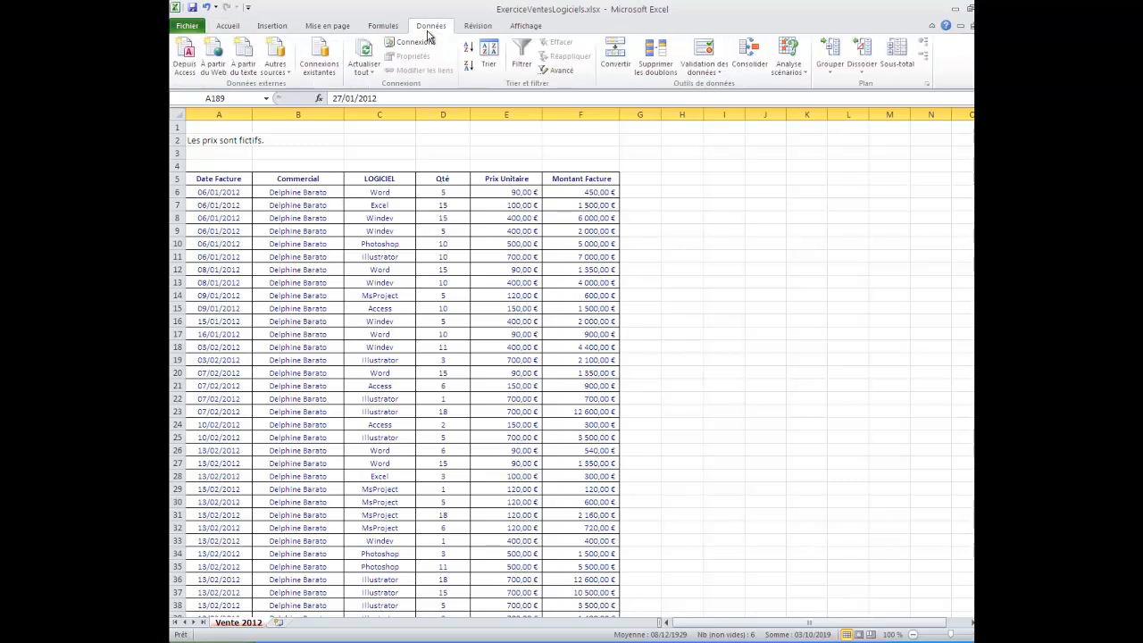
click(896, 71)
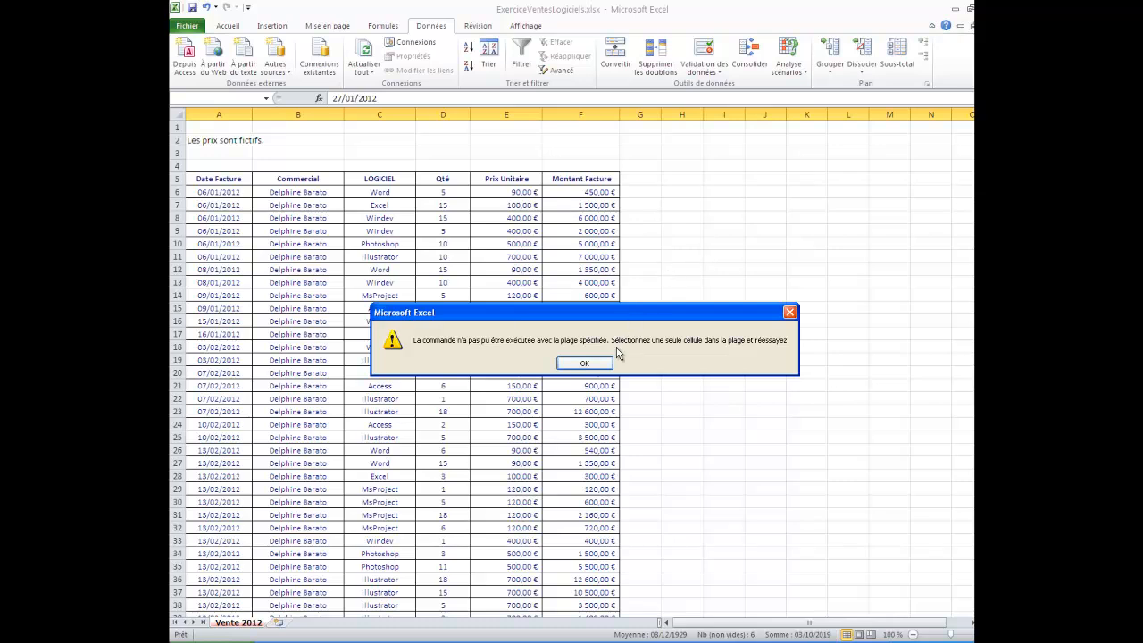
click(584, 363)
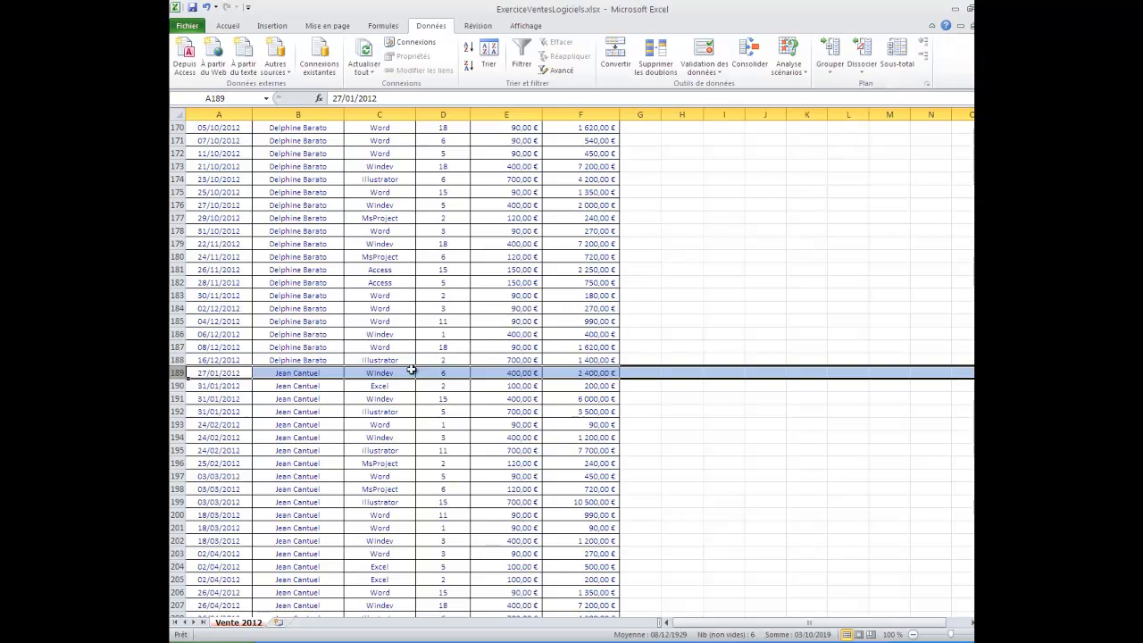
- Add automatic subtotals to the sales table, using Somme on Montant Facture at each change of Commercial
click(661, 310)
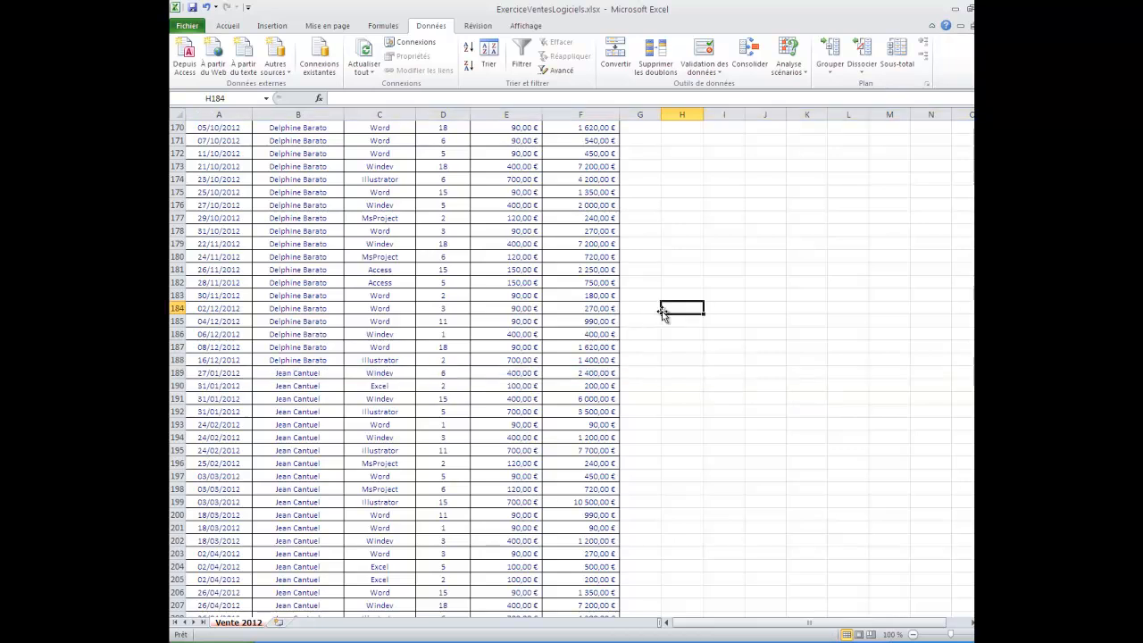
click(402, 269)
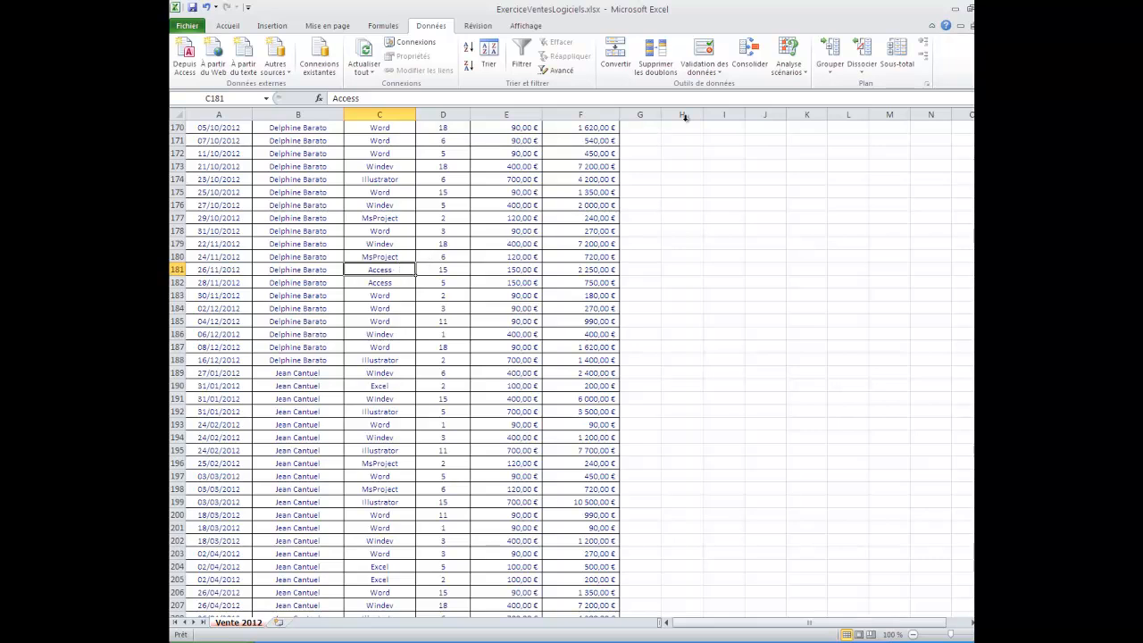
click(886, 67)
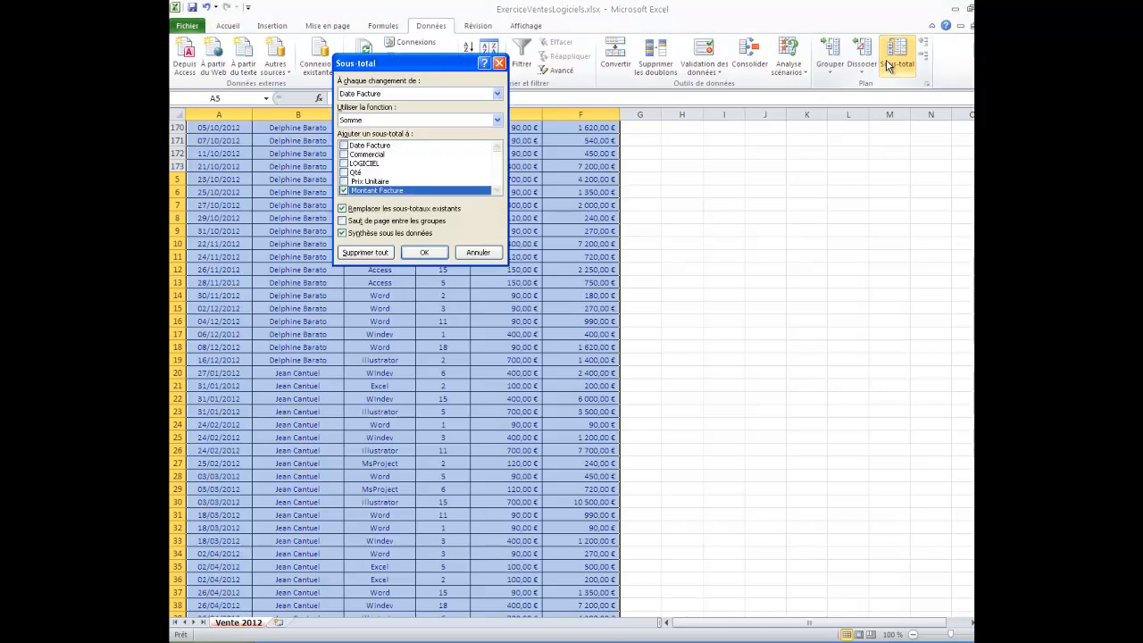
click(428, 95)
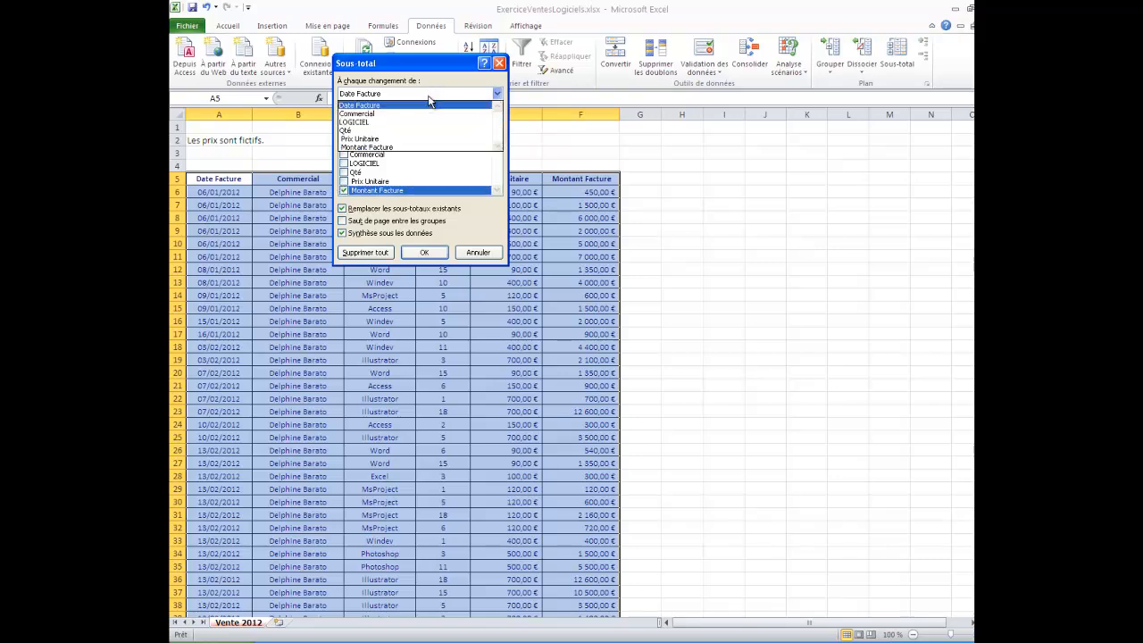
click(428, 115)
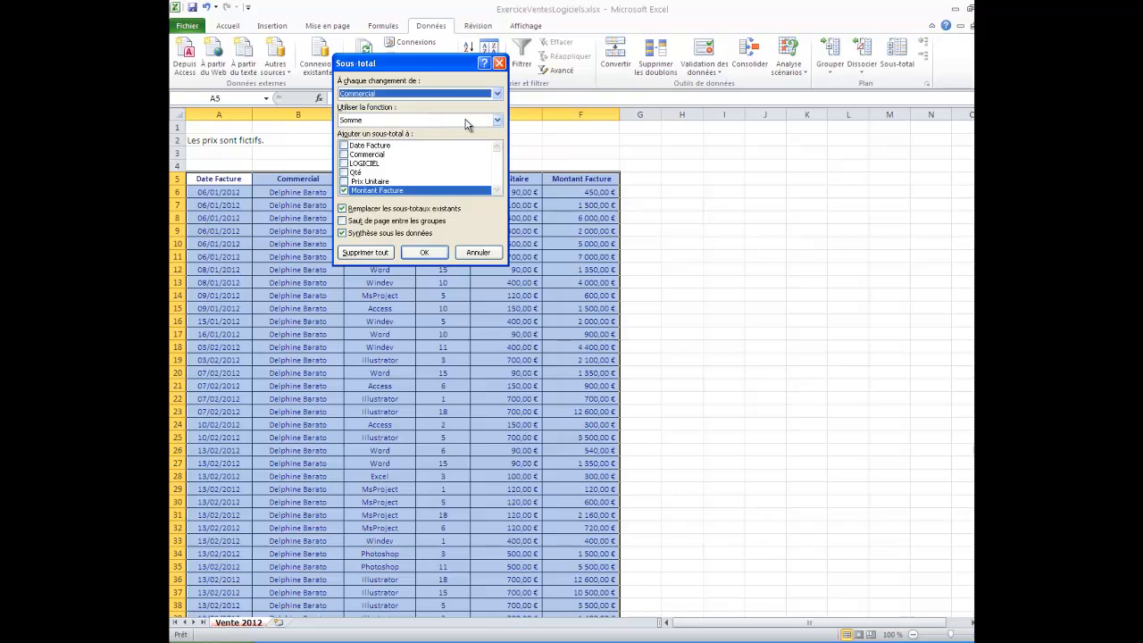
click(465, 122)
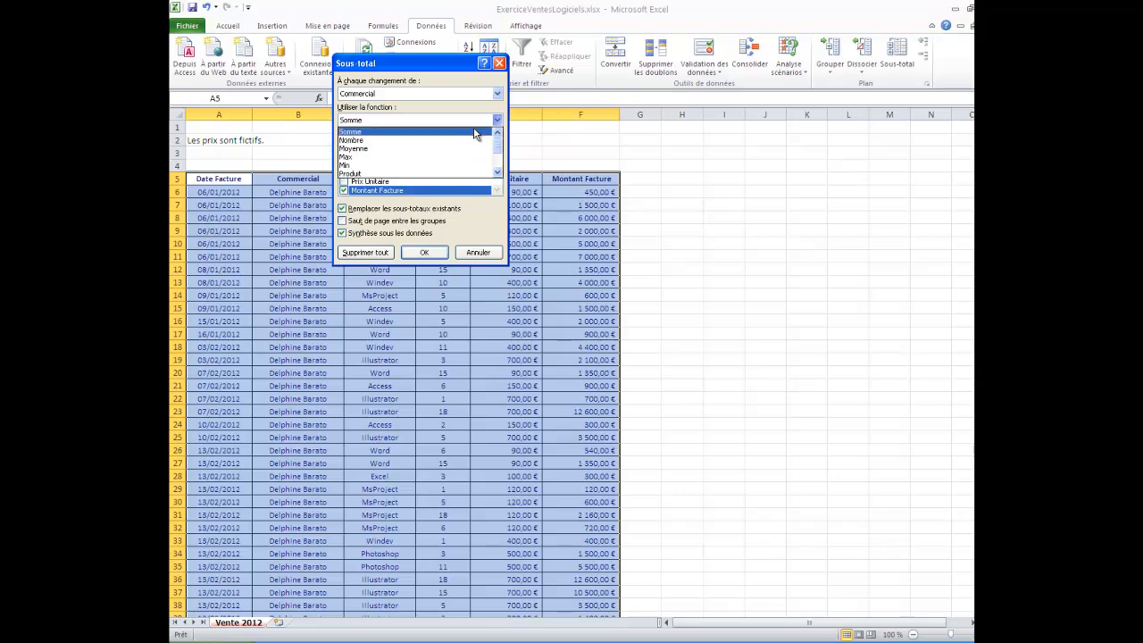
click(474, 130)
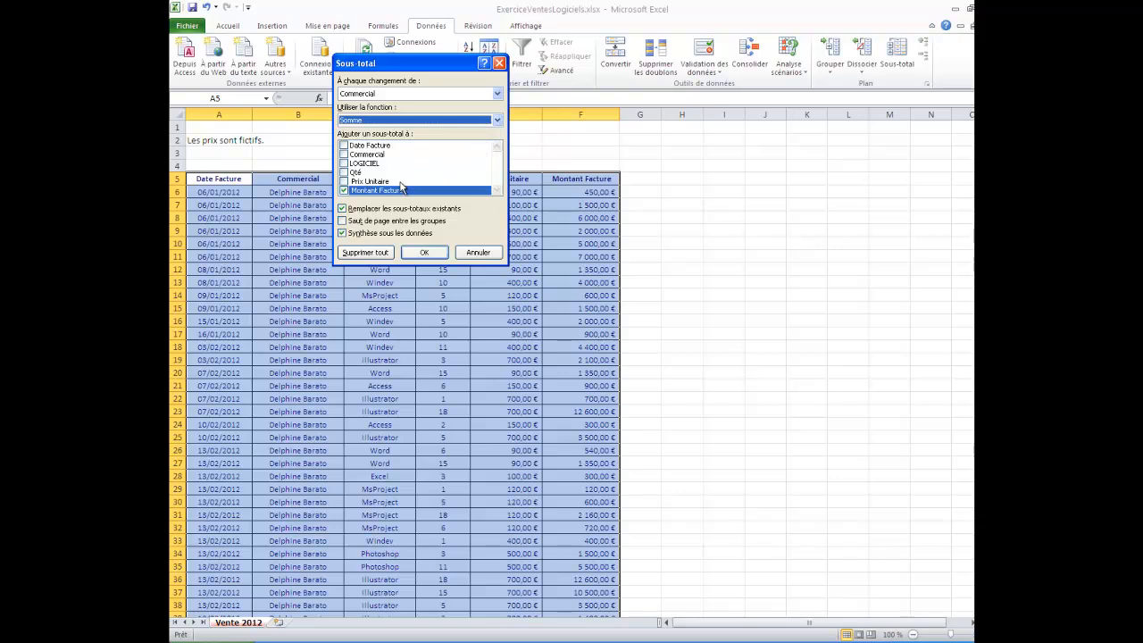
click(439, 254)
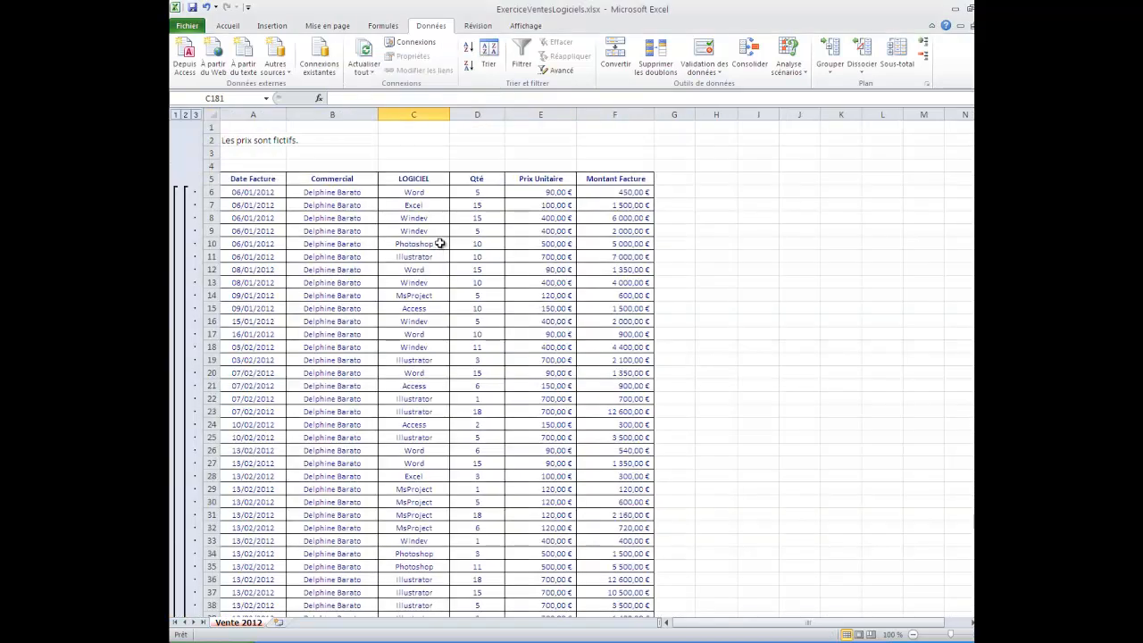
- Examine the outline at grand-total level and at salesperson level, expanding and collapsing the first salesperson's detail rows
click(176, 115)
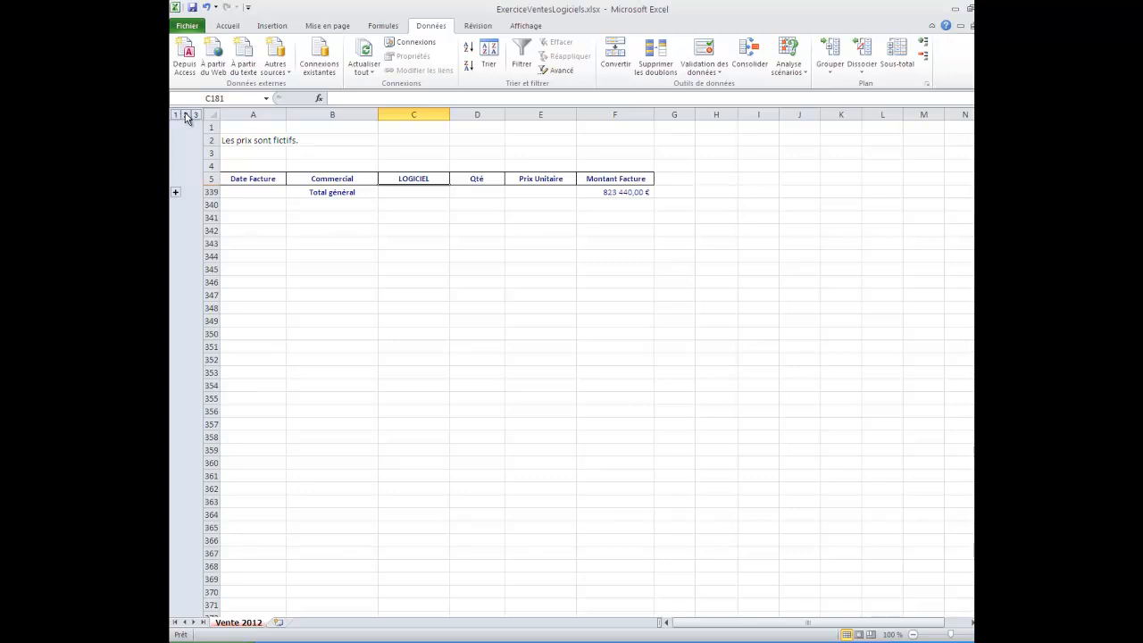
click(186, 115)
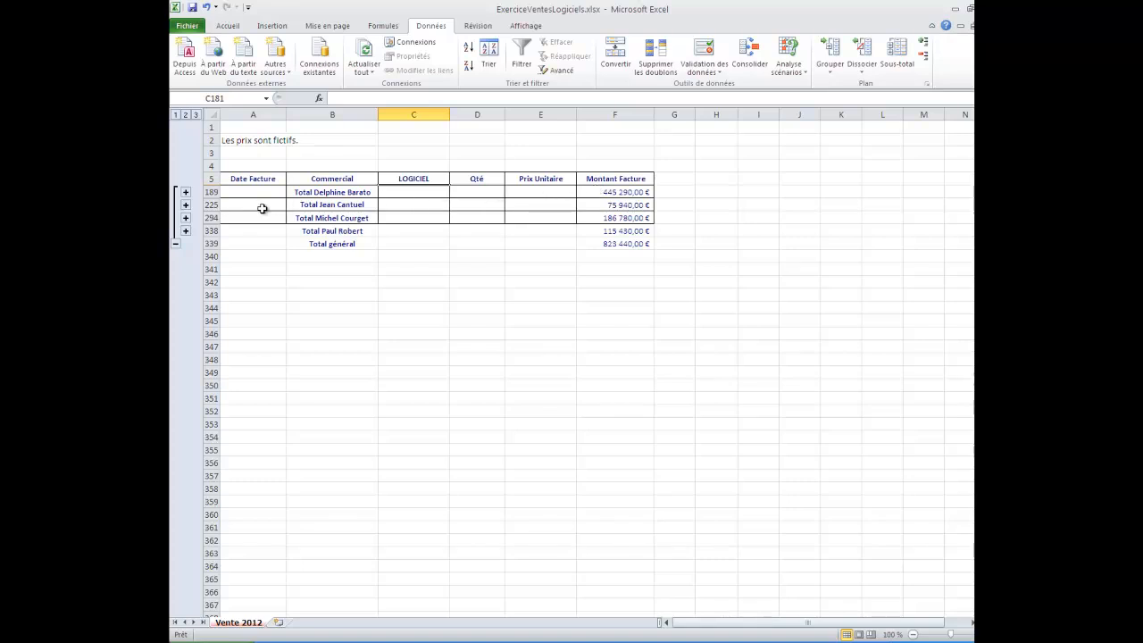
click(186, 192)
scroll(424, 272, up, 3)
scroll(419, 279, up, 2)
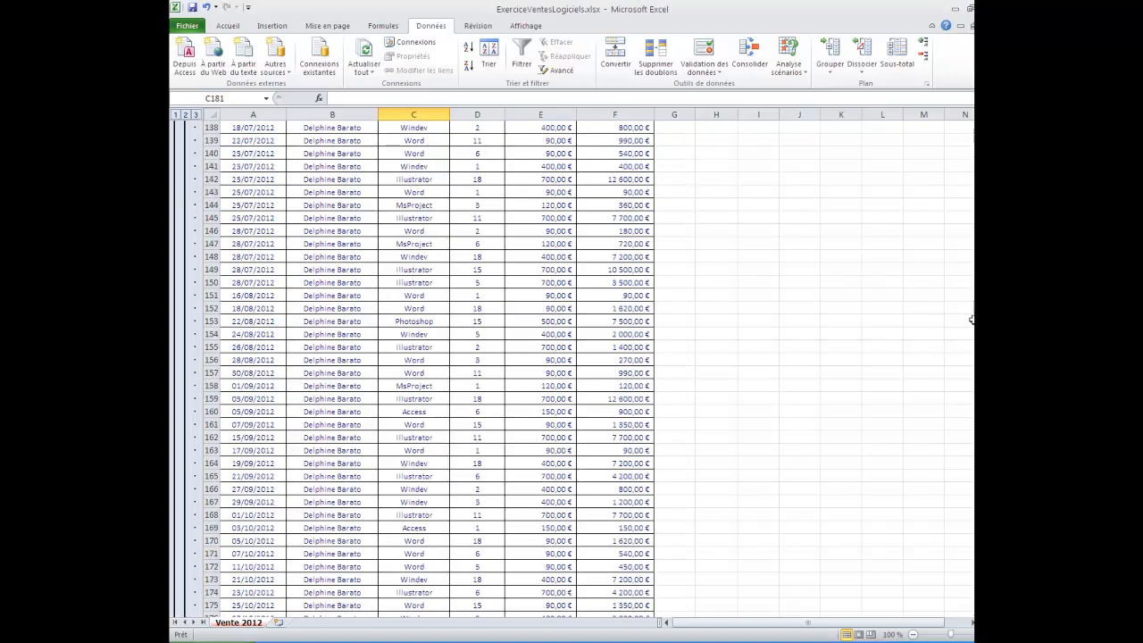
drag(971, 319, 971, 320)
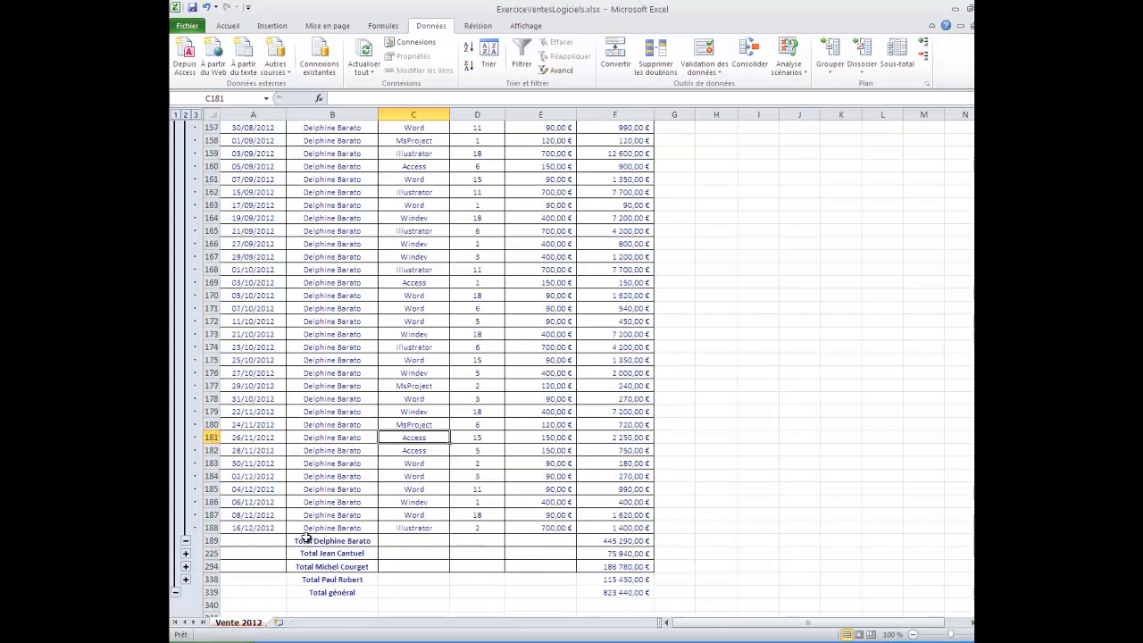
click(185, 542)
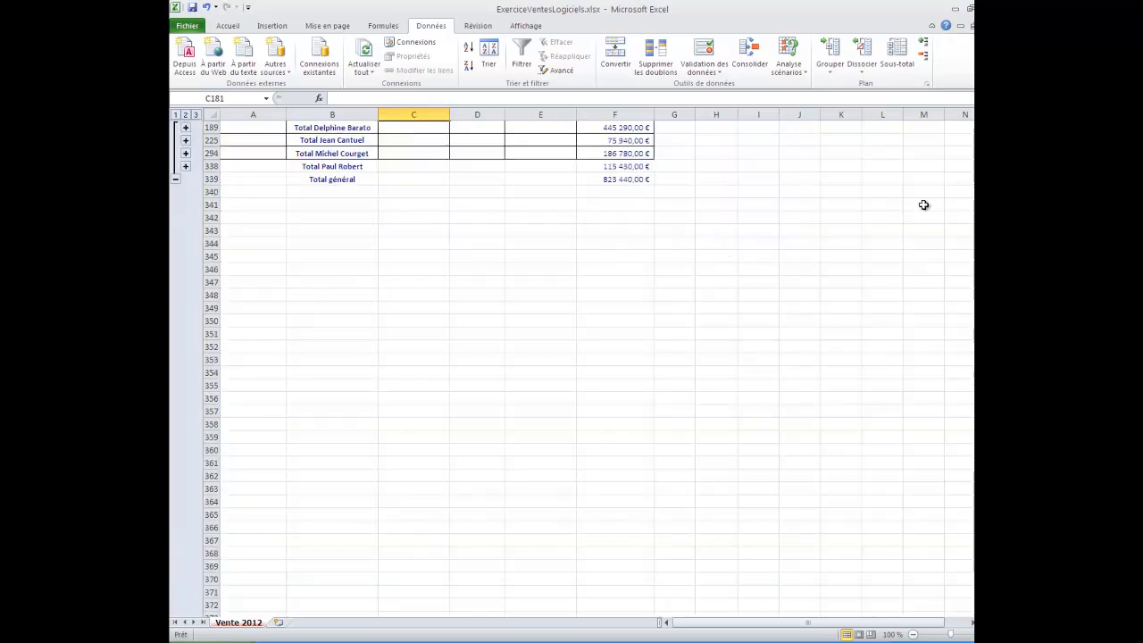
scroll(731, 237, up, 2)
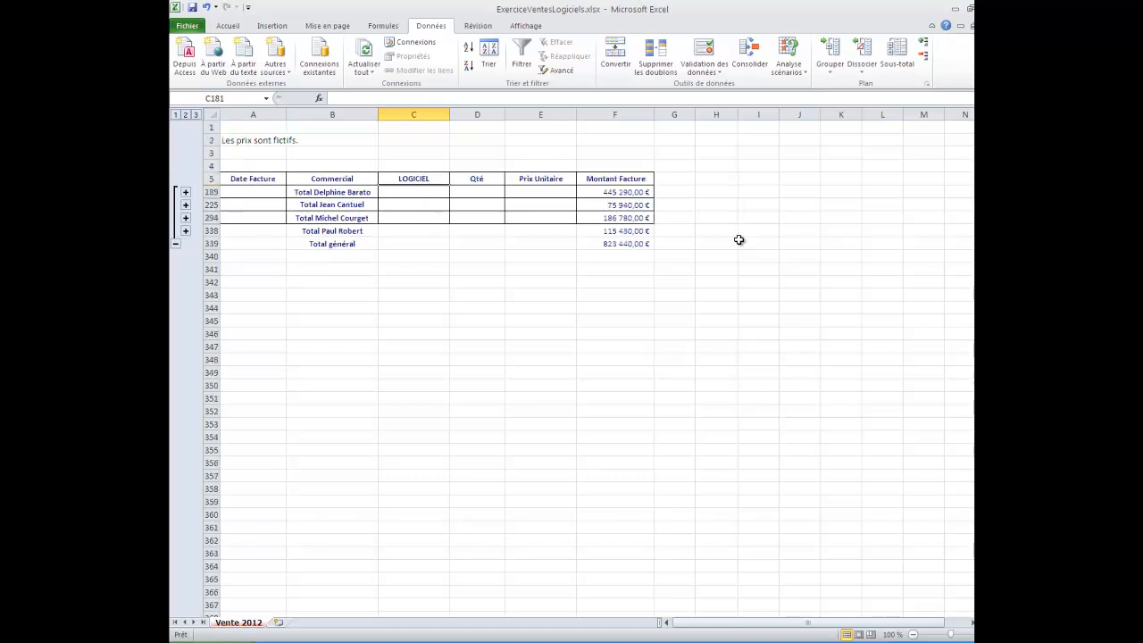
- Show all detail rows and examine the subtotal formula in F189 and the total rows down to the end of the table
click(196, 116)
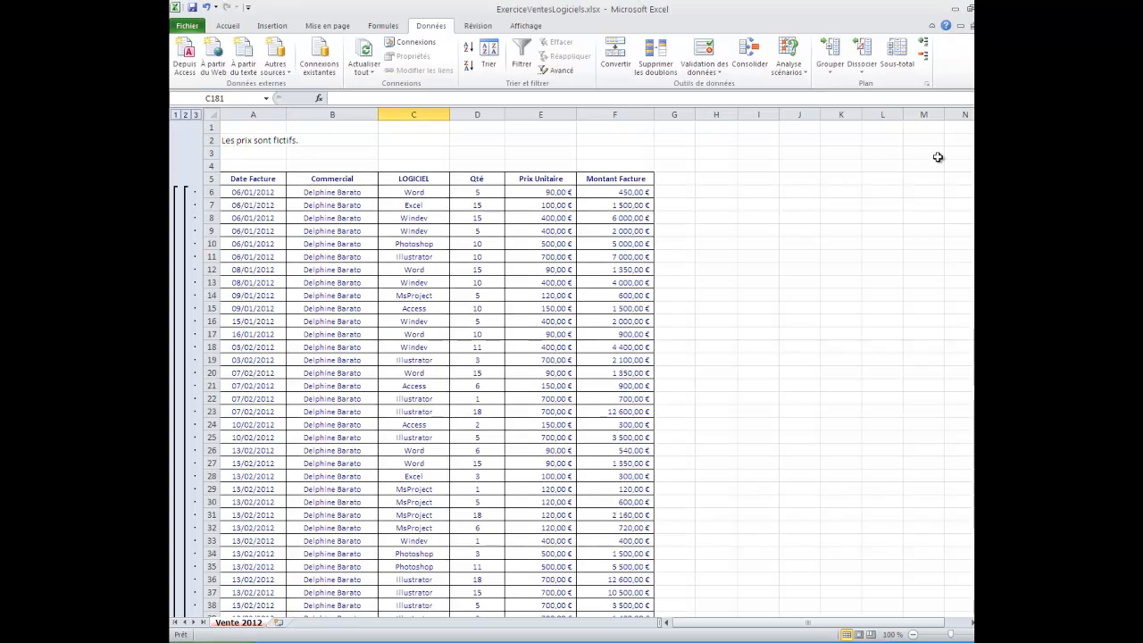
drag(973, 153, 973, 527)
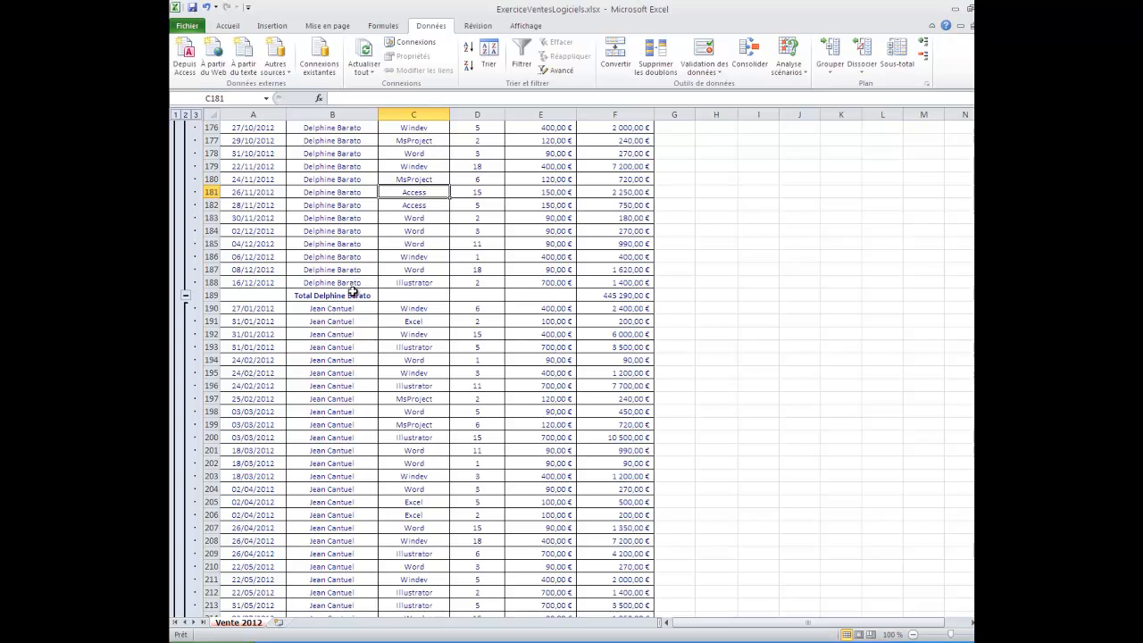
click(594, 295)
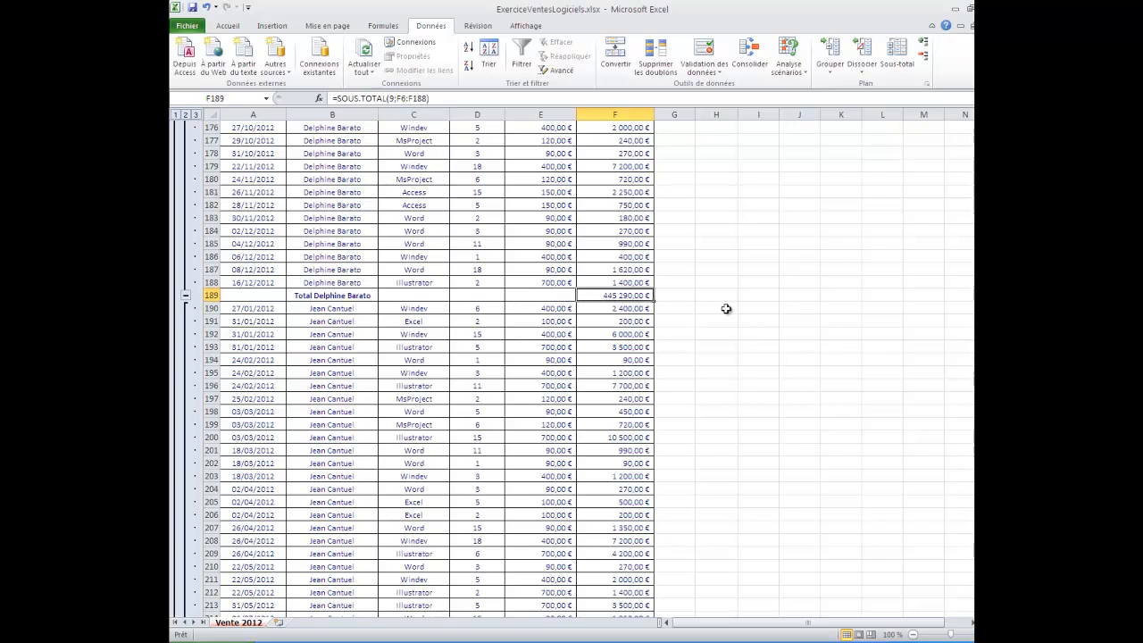
drag(980, 405, 980, 503)
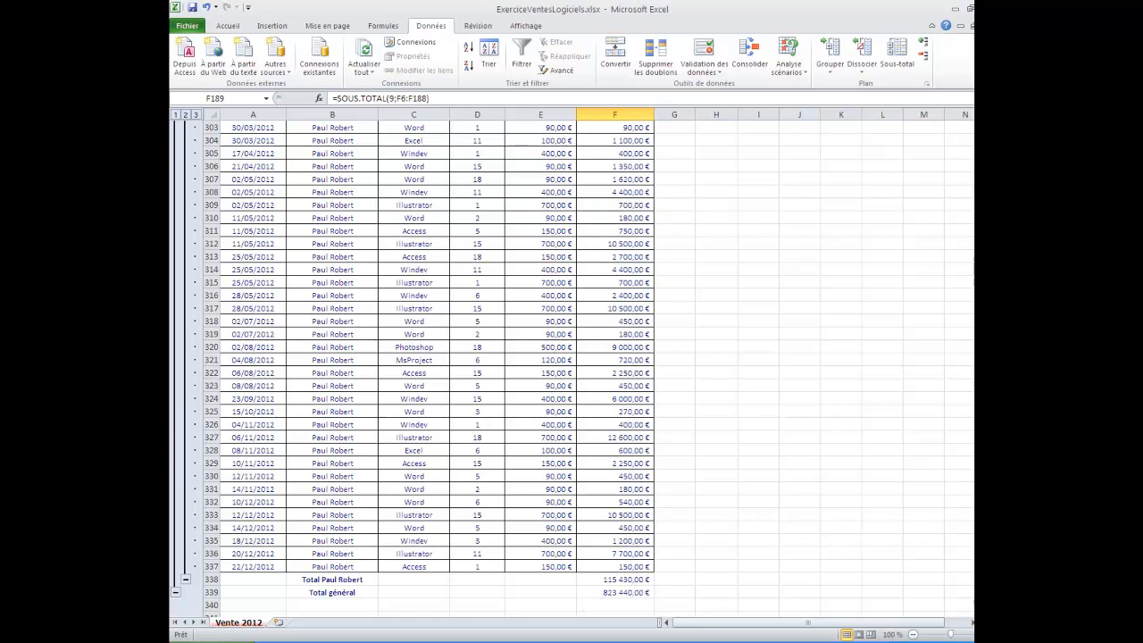
drag(980, 560, 965, 120)
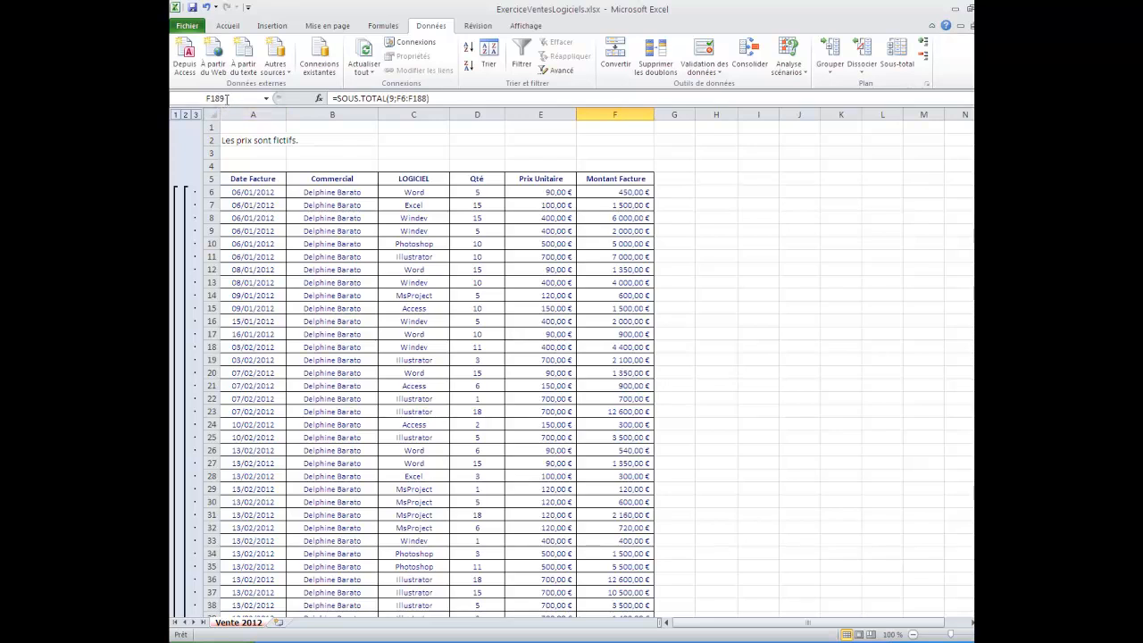
- Collapse the outline to the salesperson totals and remove all subtotals by Commercial from the table
click(185, 116)
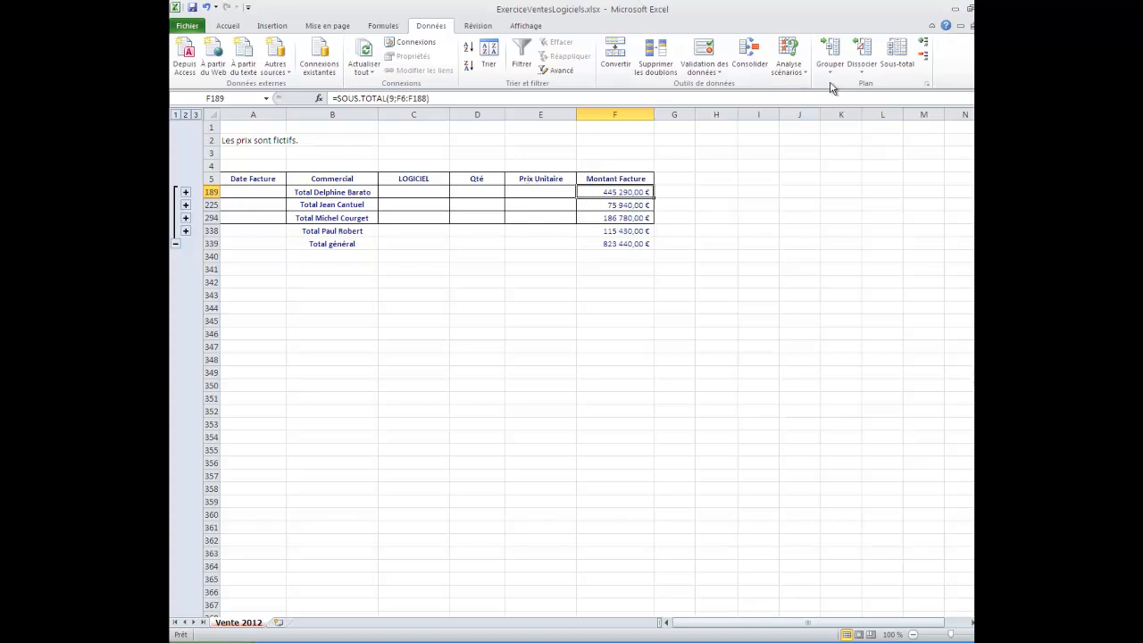
click(890, 66)
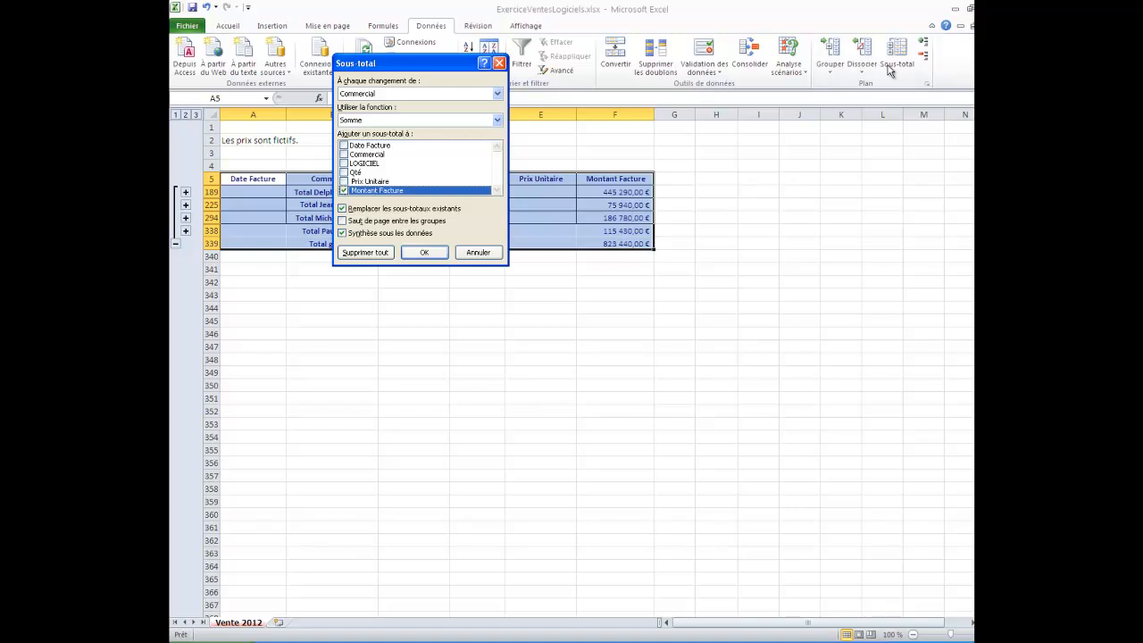
click(380, 253)
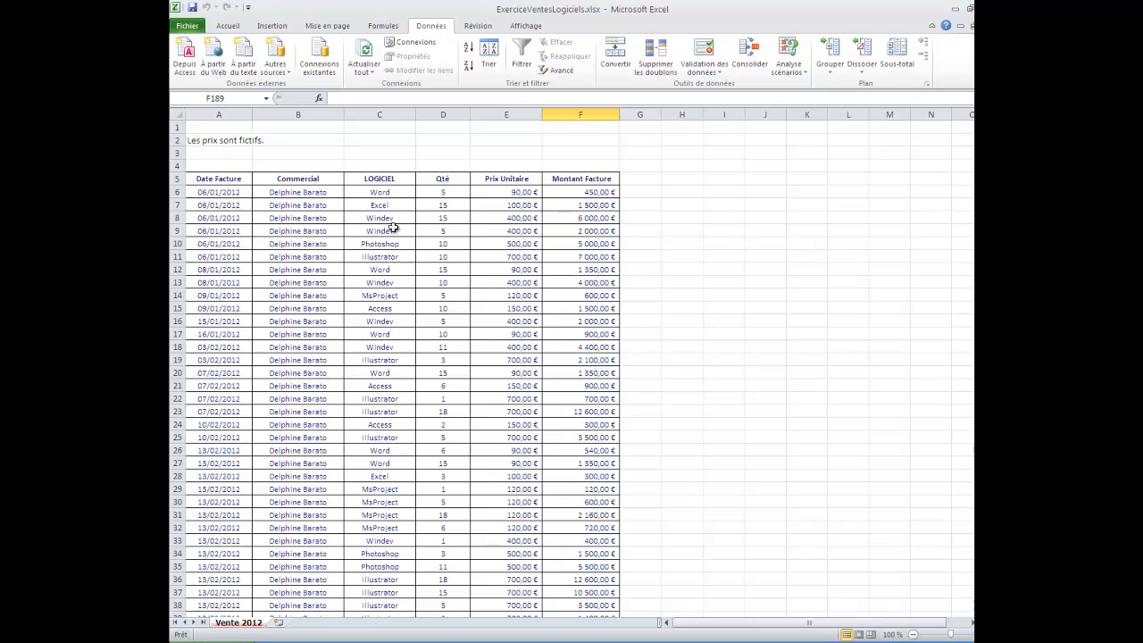
- Sort the table by LOGICIEL from A to Z and add Somme subtotals of Montant Facture at each change of LOGICIEL
click(401, 178)
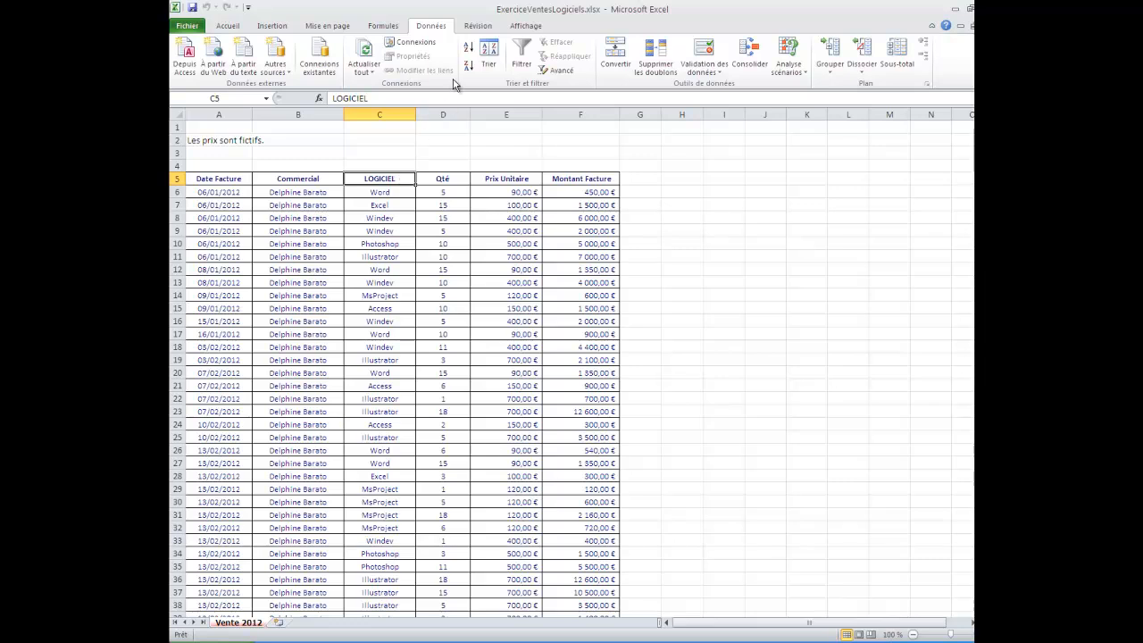
click(468, 49)
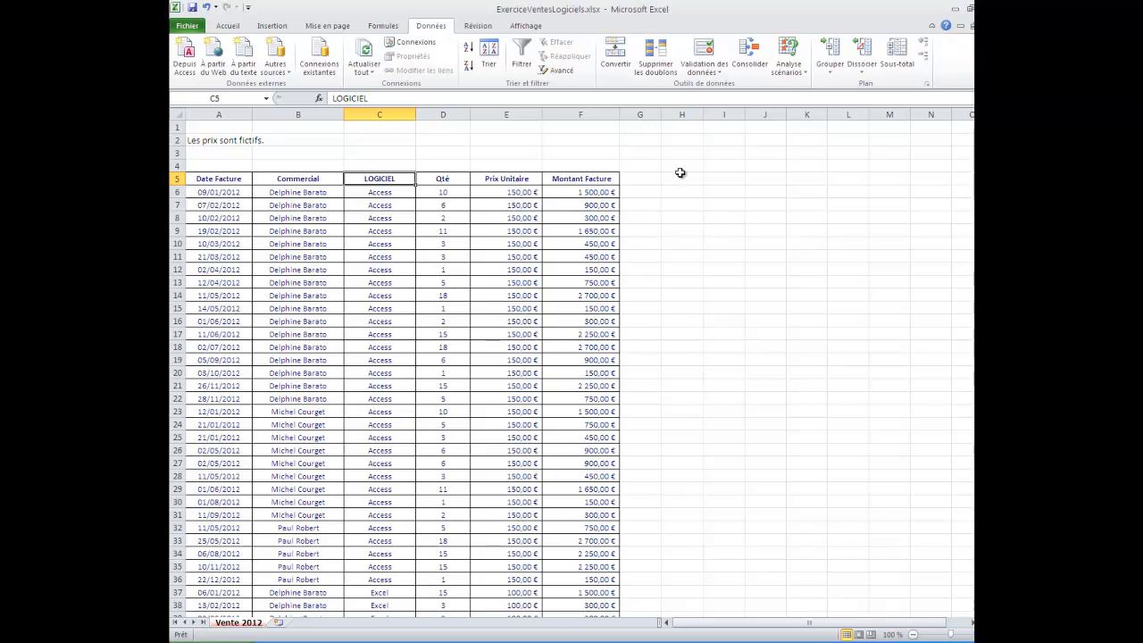
click(897, 56)
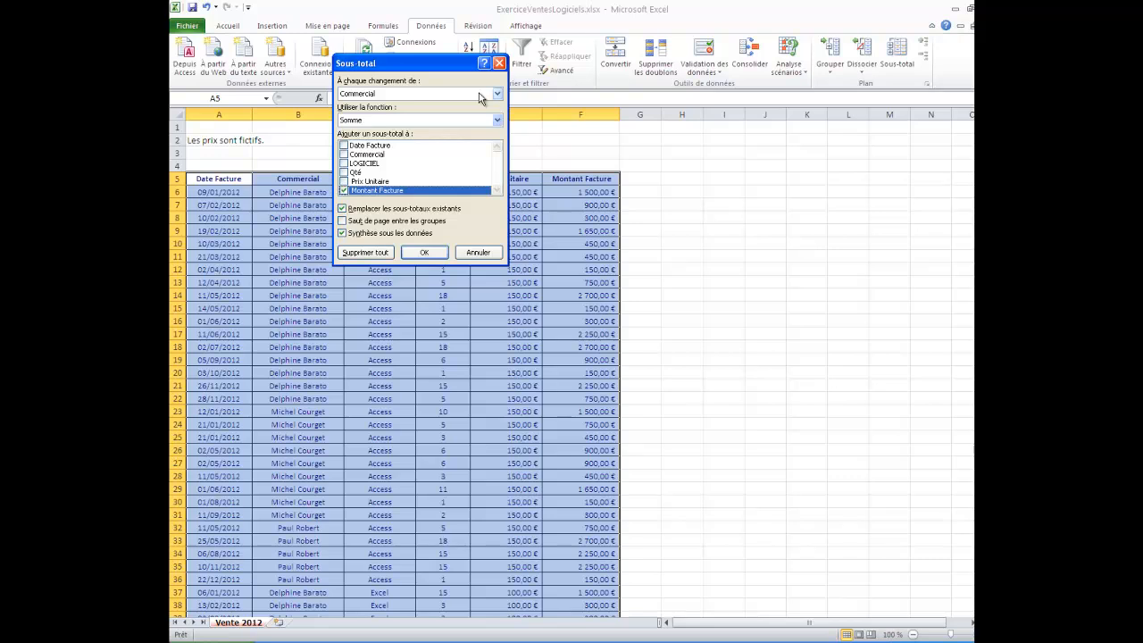
click(480, 95)
click(476, 124)
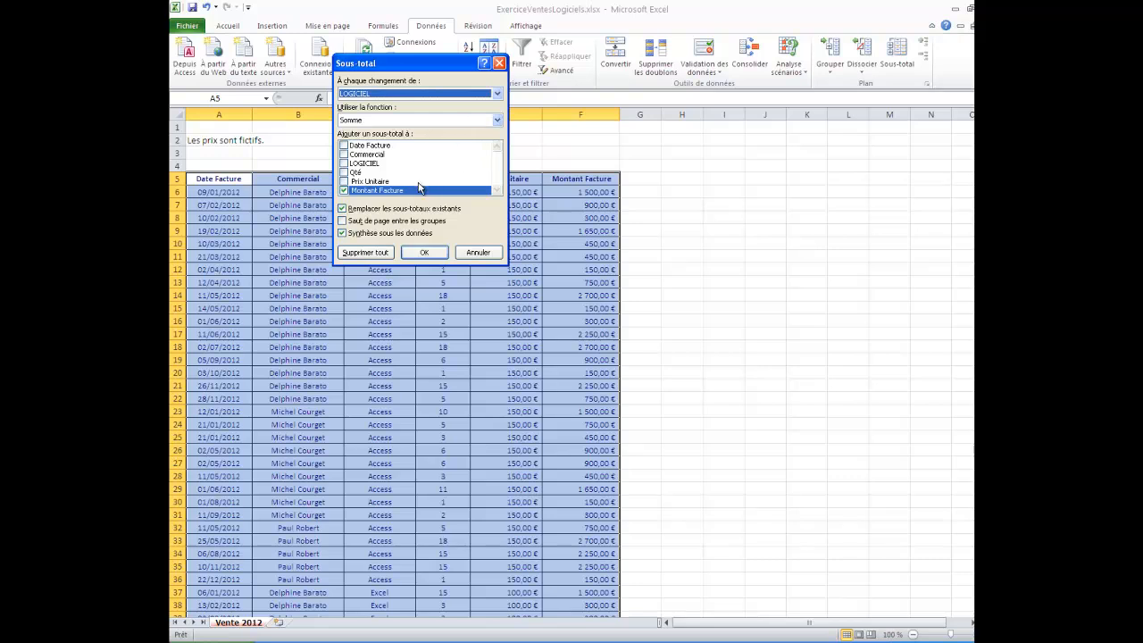
click(426, 253)
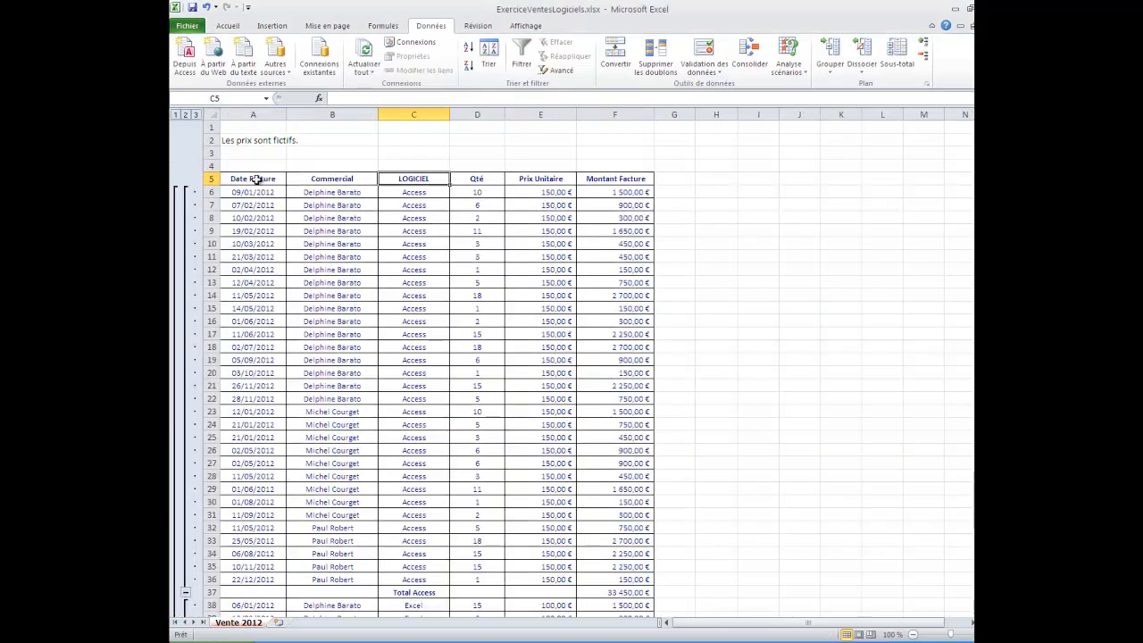
- Collapse the outline to the totals per software and remove all subtotals by LOGICIEL from the table
click(186, 115)
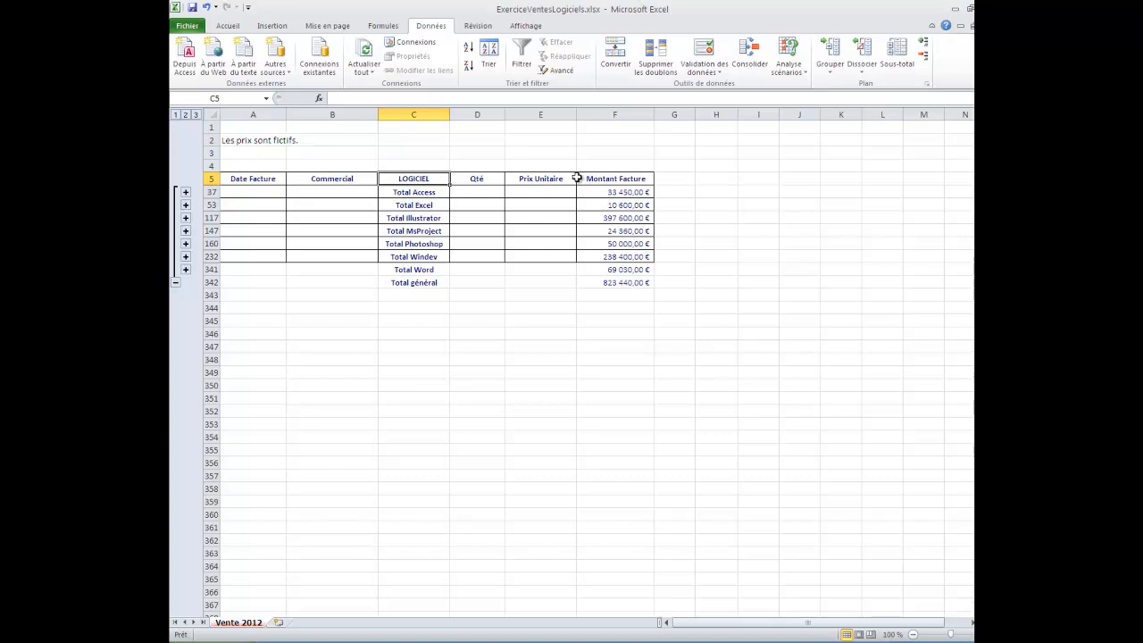
click(890, 75)
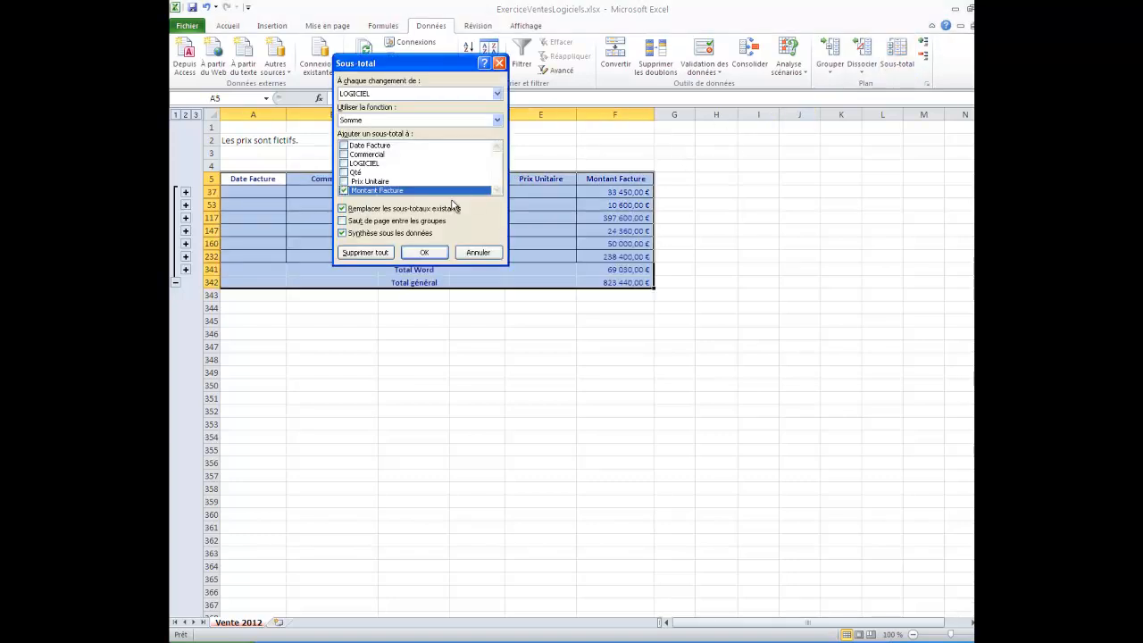
click(382, 255)
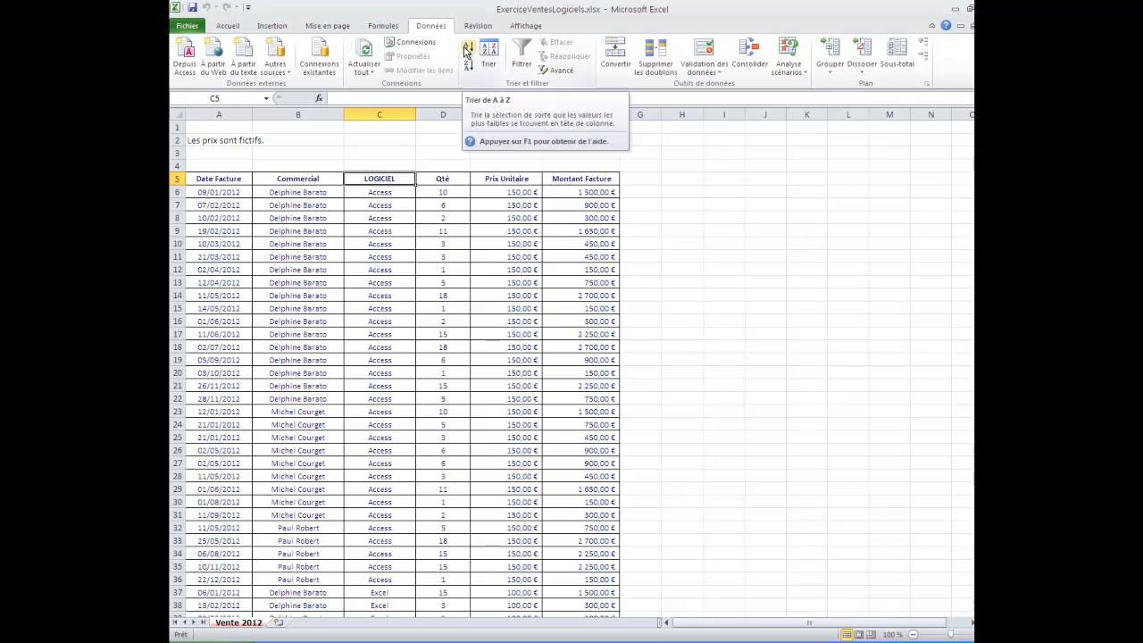
- Sort the table with headers by Commercial and then by LOGICIEL, both on values from A to Z
click(489, 54)
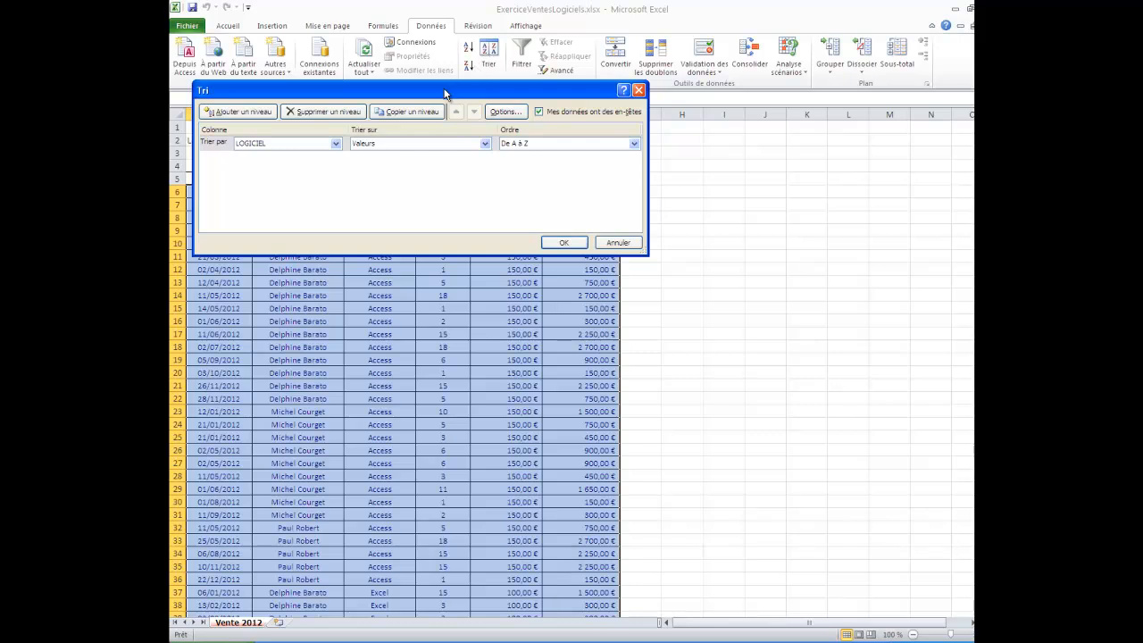
click(336, 143)
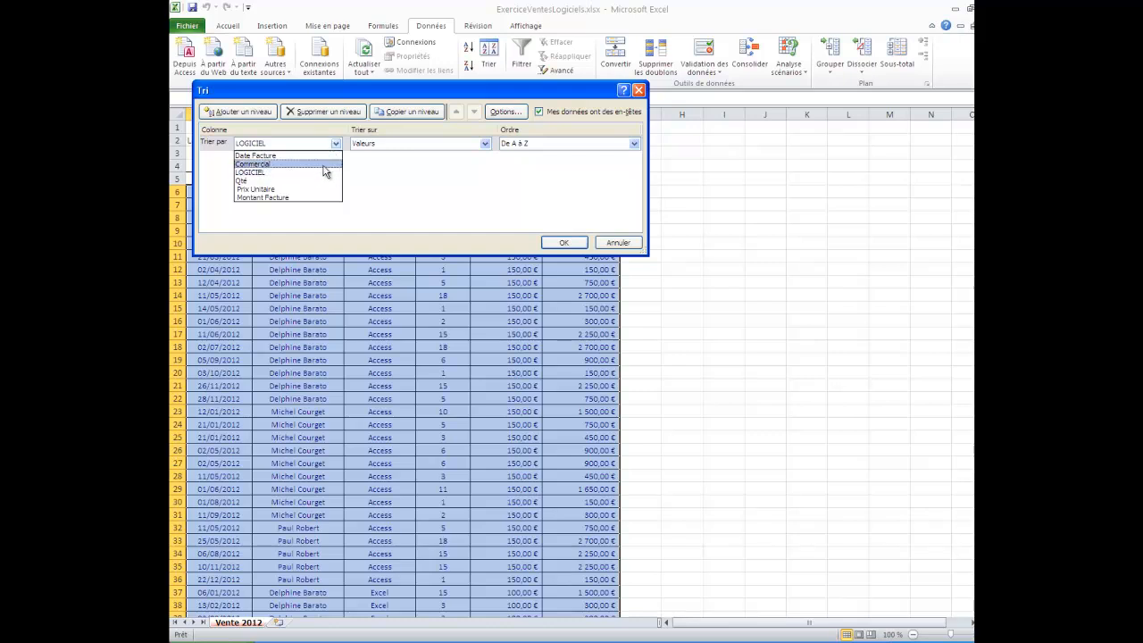
click(324, 165)
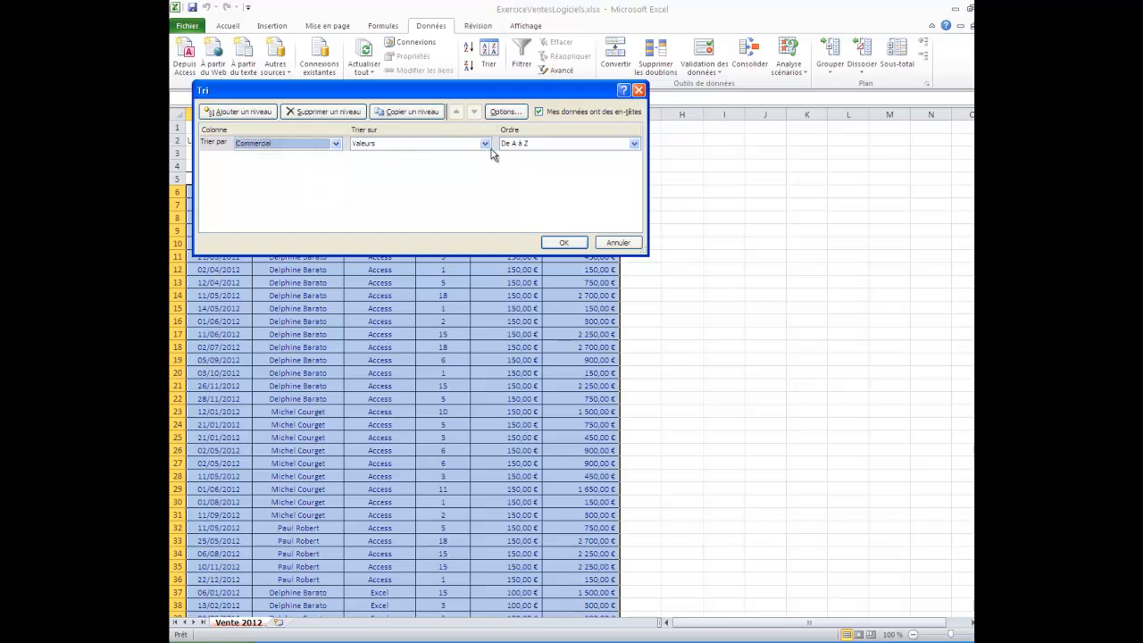
click(263, 119)
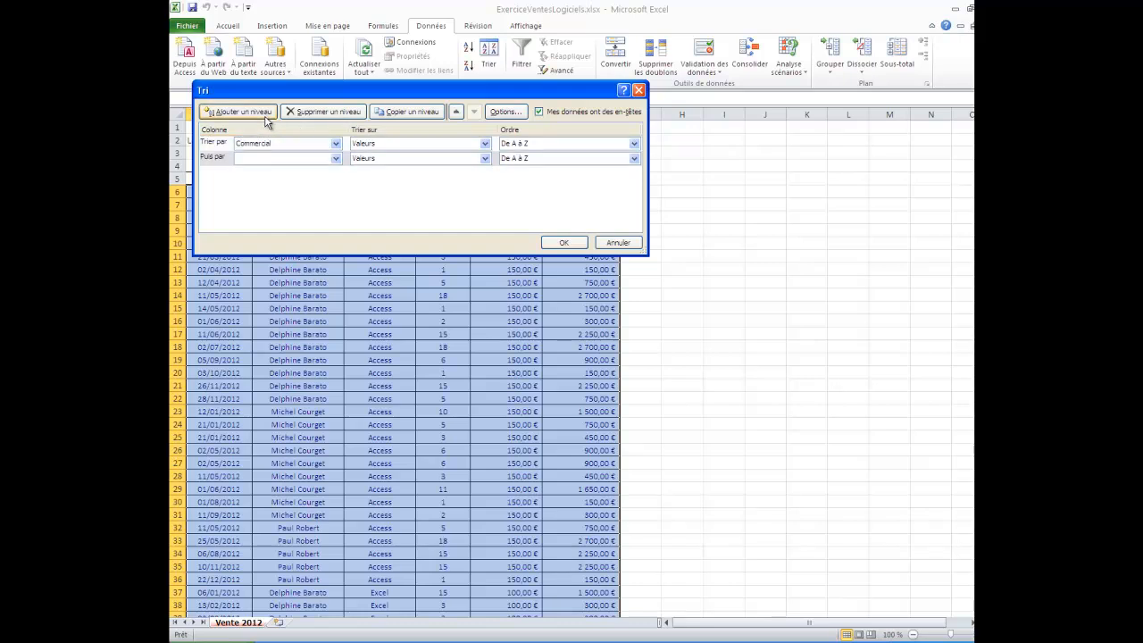
click(320, 157)
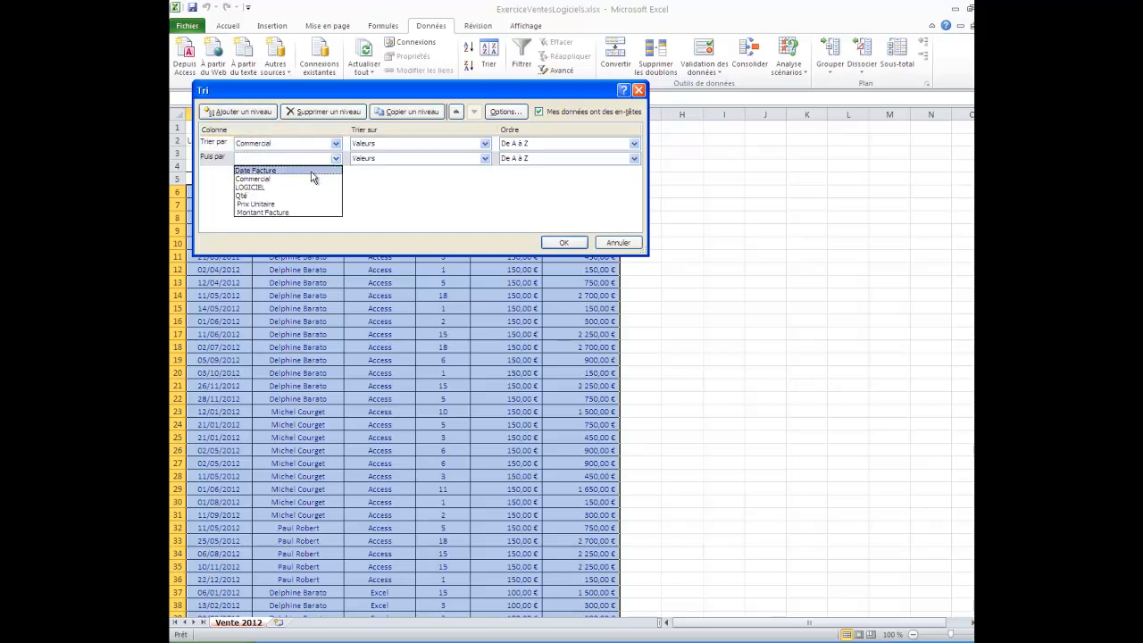
click(308, 187)
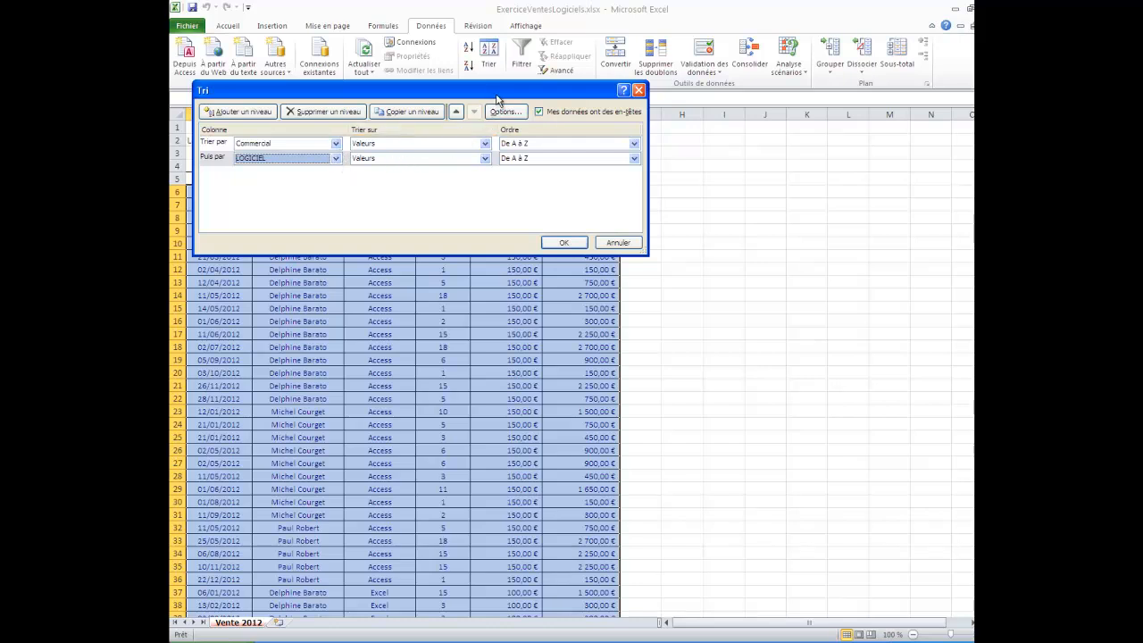
drag(497, 98, 510, 239)
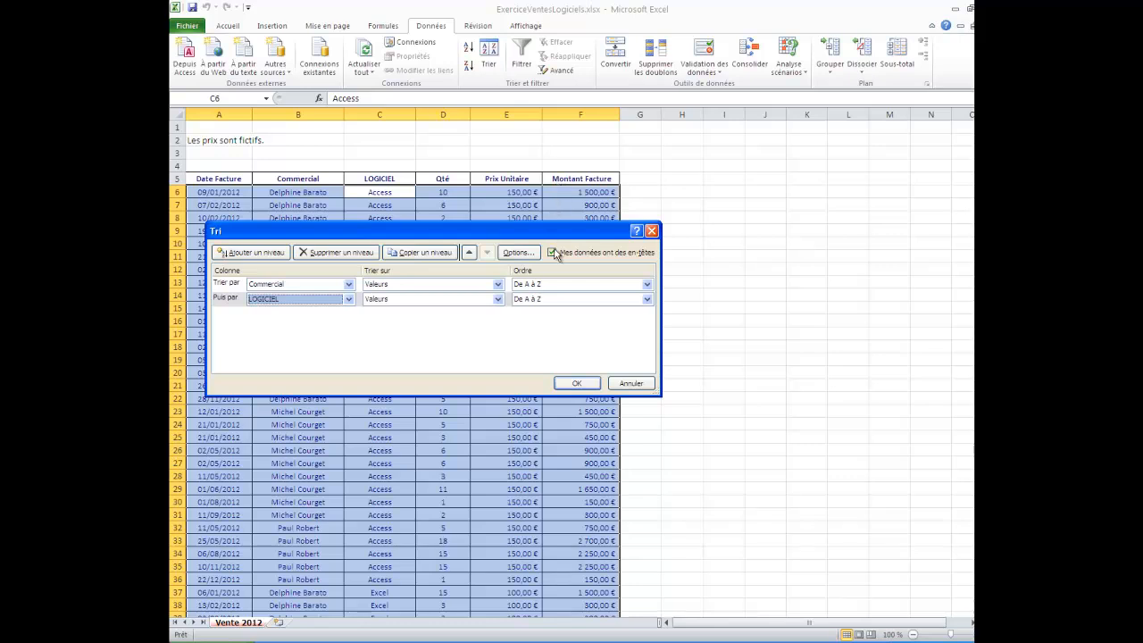
click(552, 252)
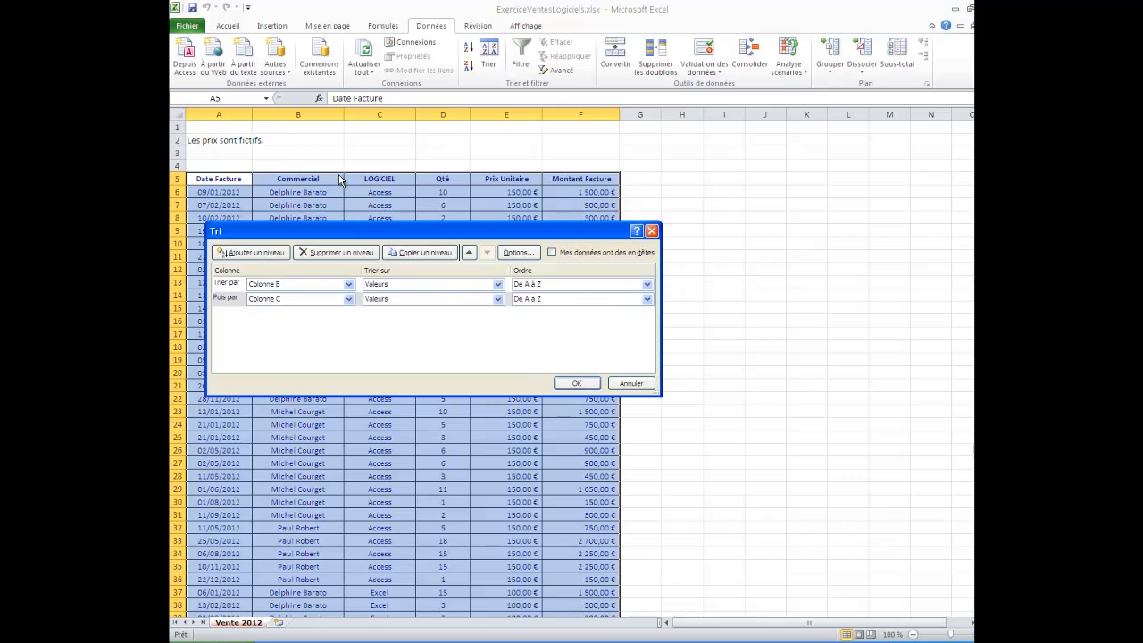
click(564, 255)
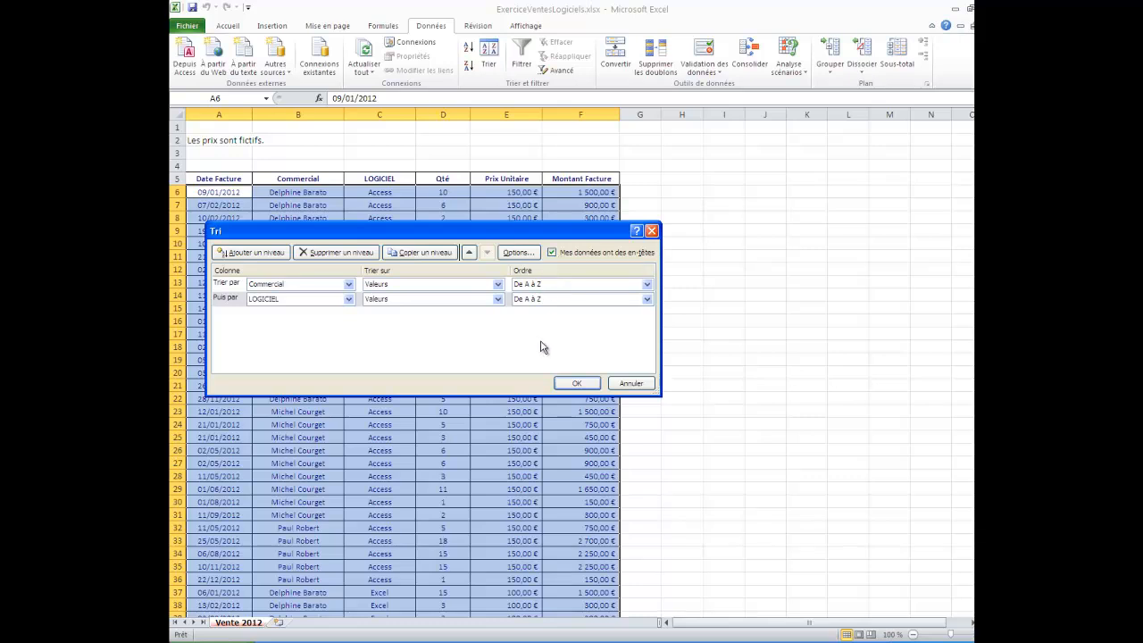
click(576, 384)
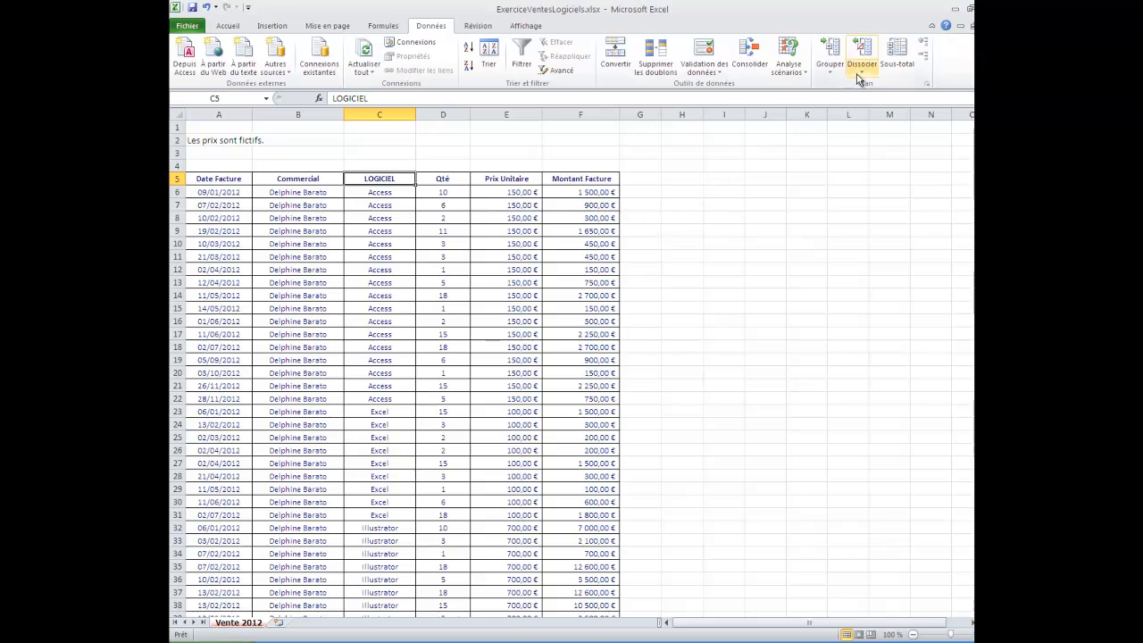
- Add Somme subtotals of Montant Facture at each change of Commercial
click(889, 75)
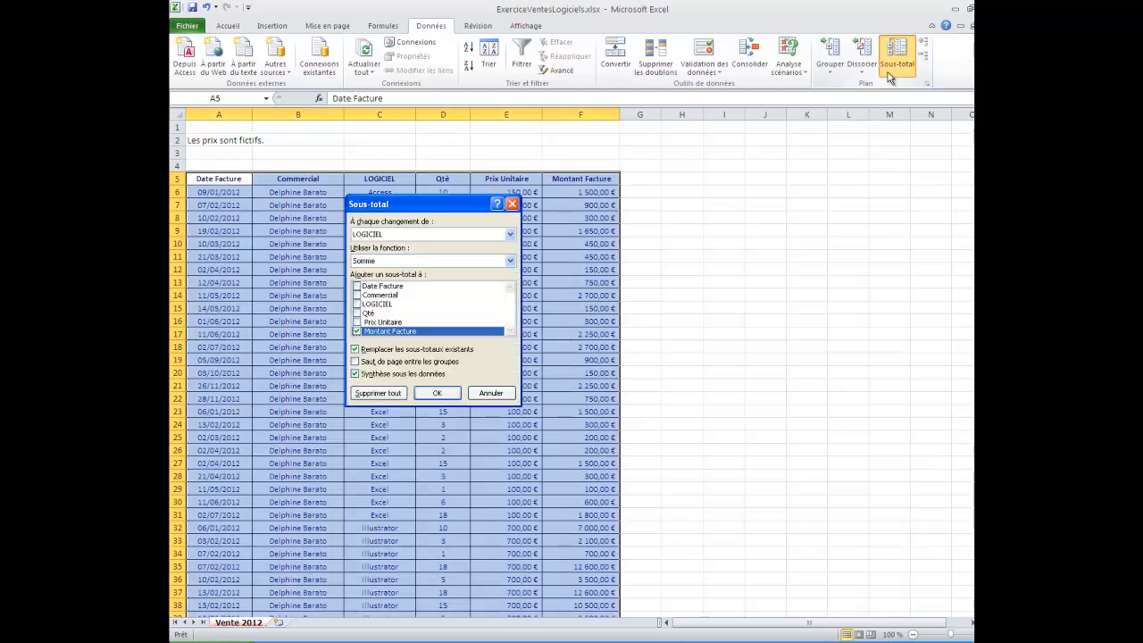
click(417, 235)
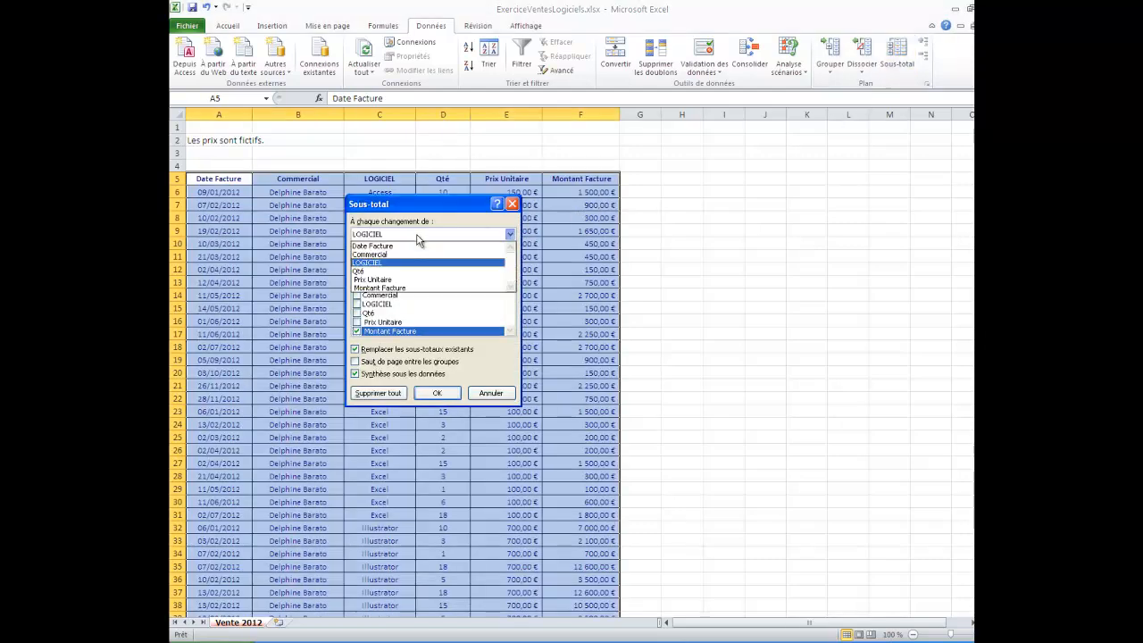
click(415, 255)
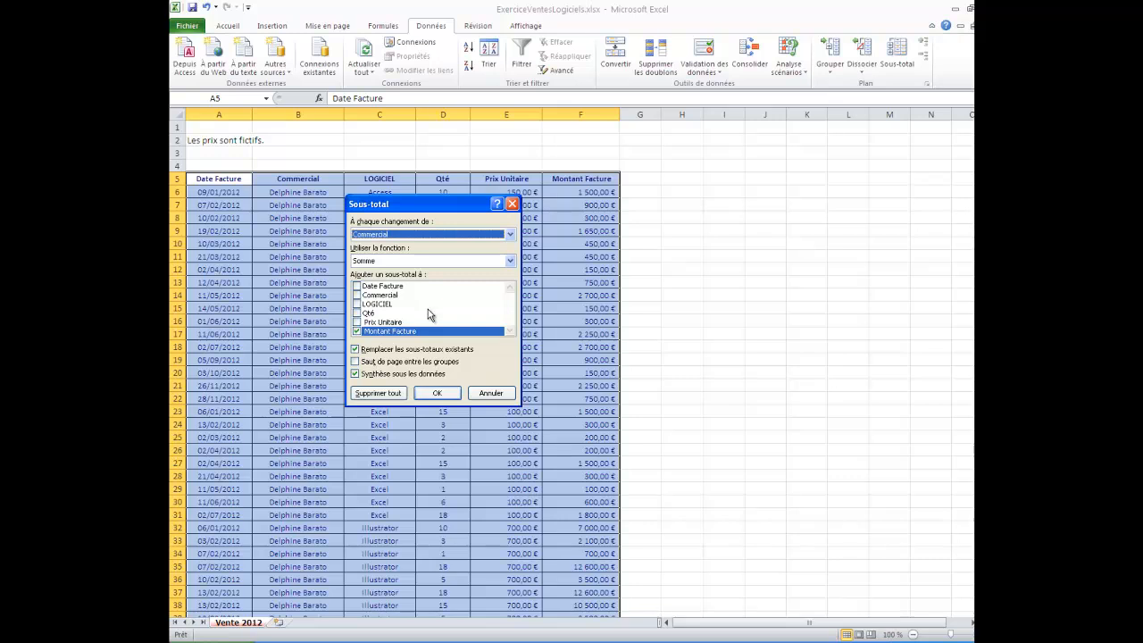
click(437, 393)
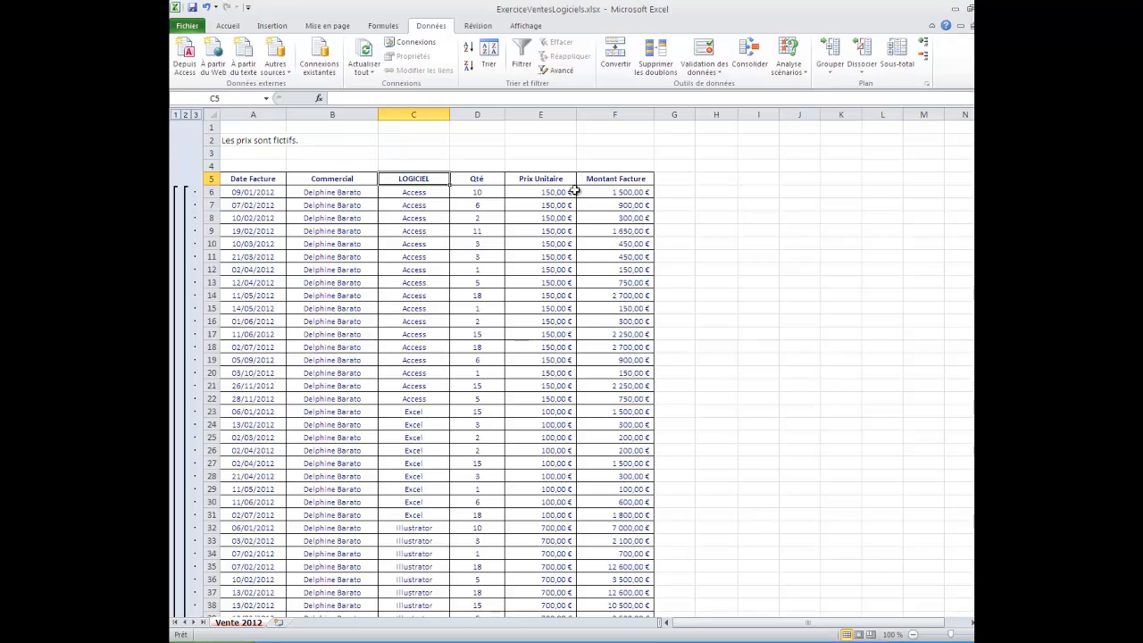
- Add nested Somme subtotals of Montant Facture at each change of LOGICIEL, without replacing the existing subtotals
click(890, 68)
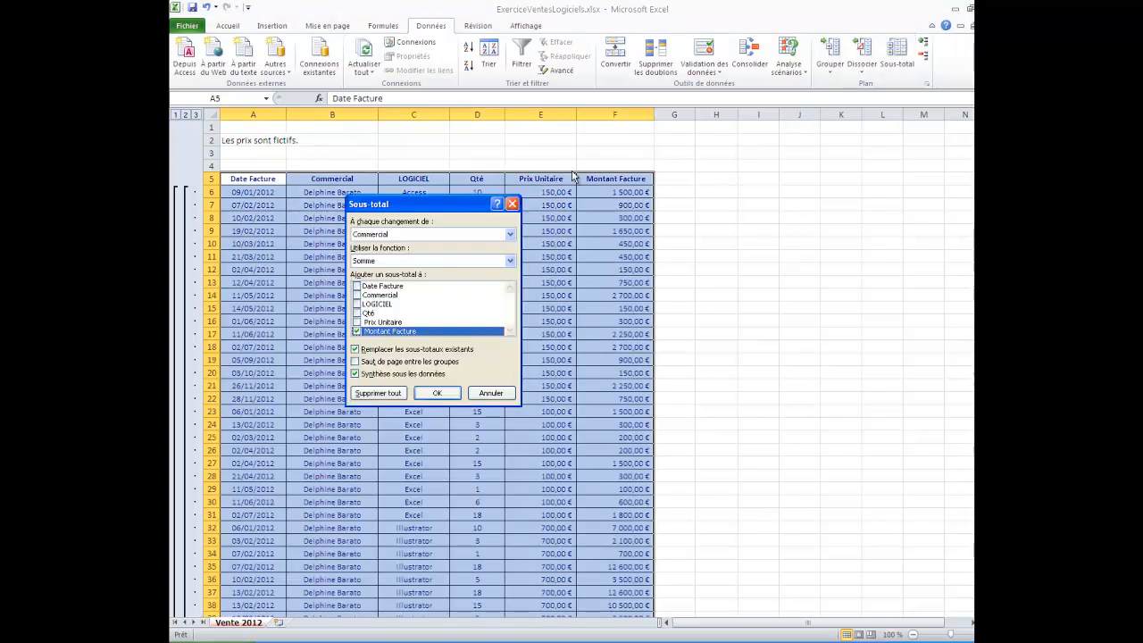
click(487, 234)
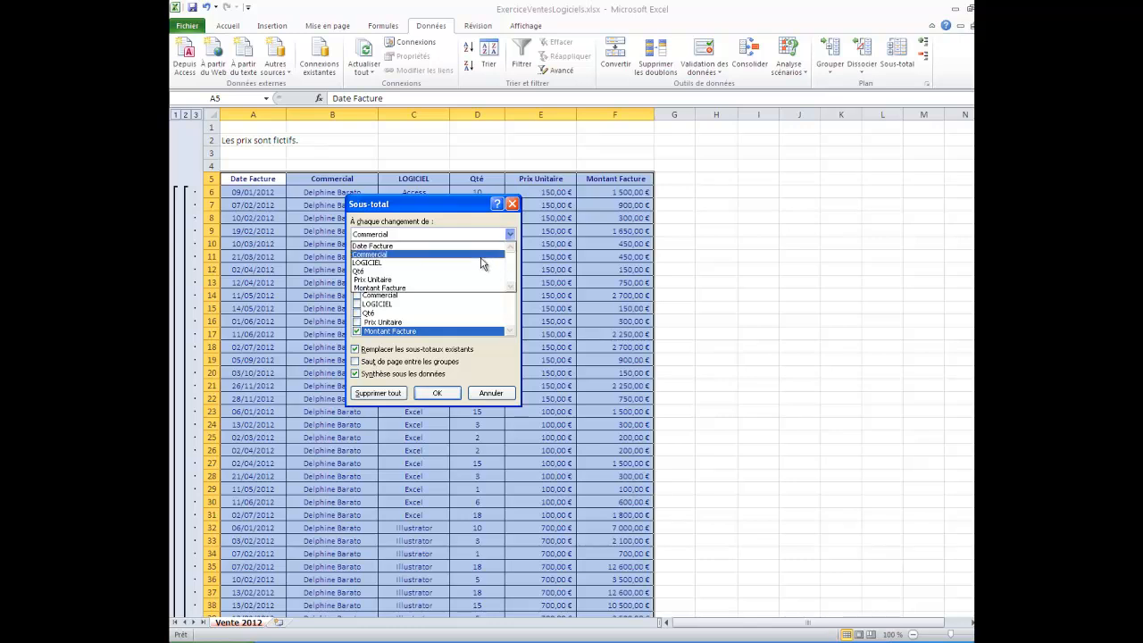
click(480, 264)
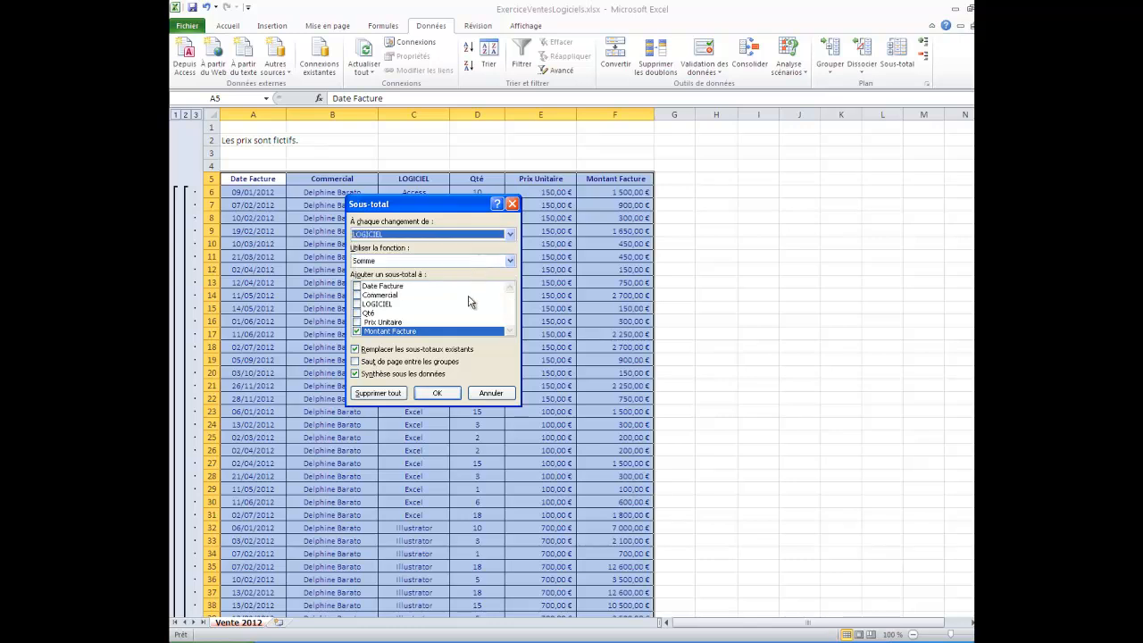
click(430, 362)
click(427, 350)
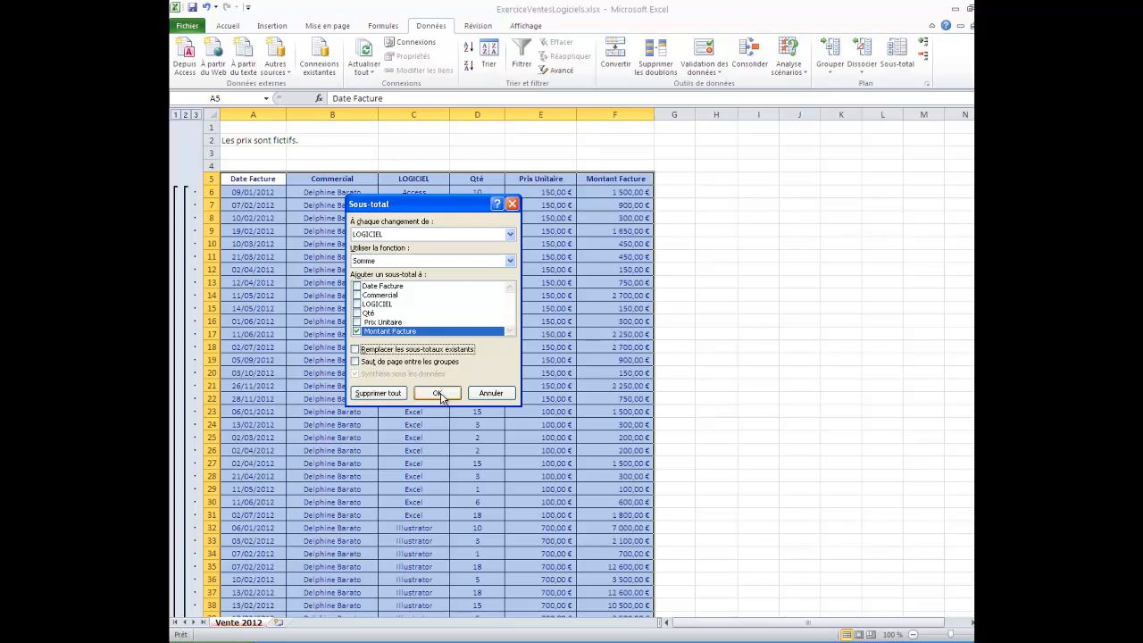
click(438, 393)
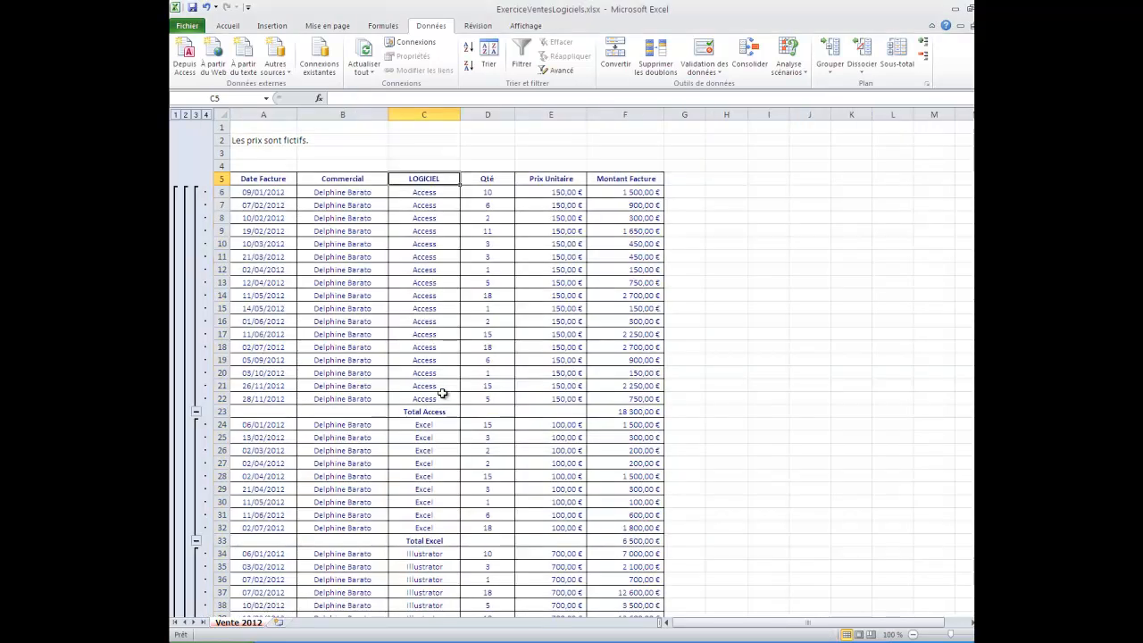
- Collapse the outline to the software totals per salesperson and examine the subtotal formula in F196 and the detail rows of the first Total Excel
click(194, 116)
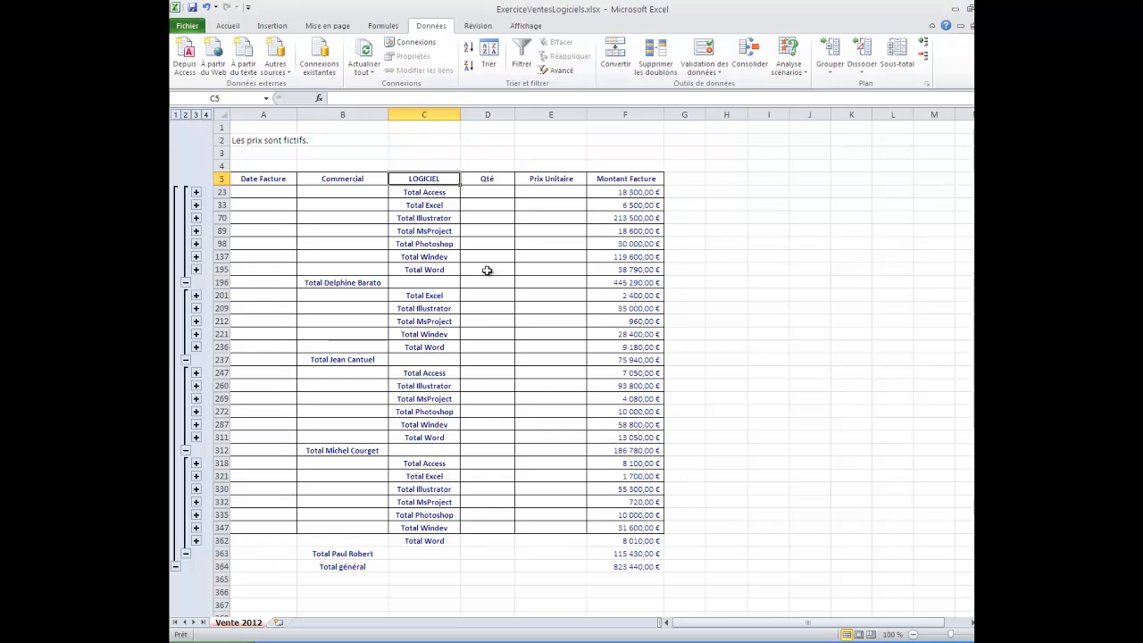
drag(579, 282, 590, 283)
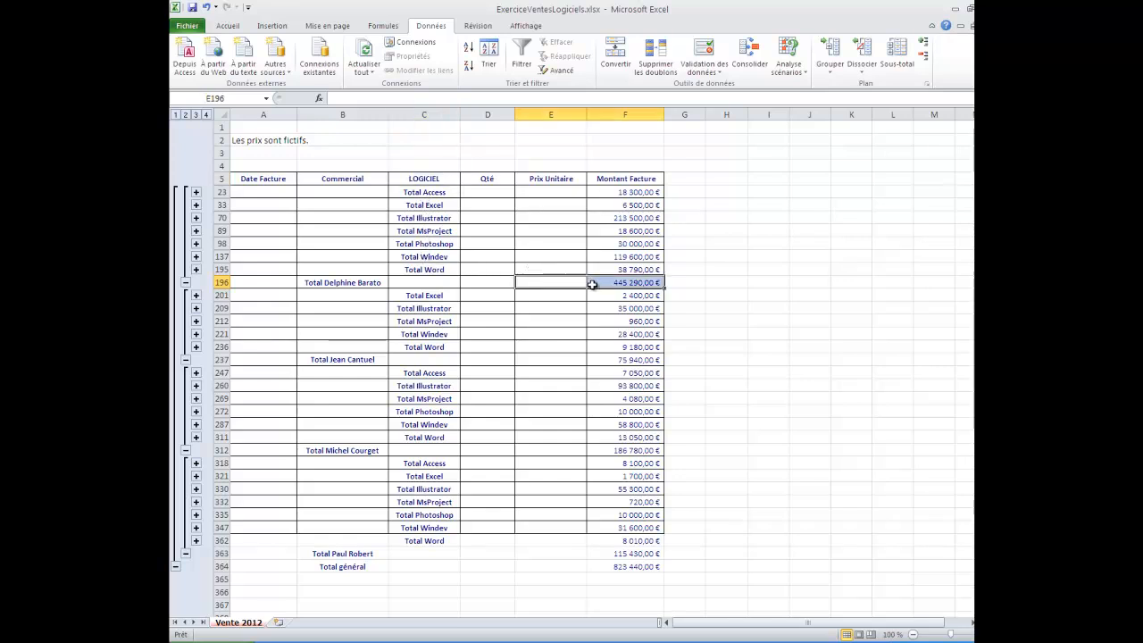
click(591, 282)
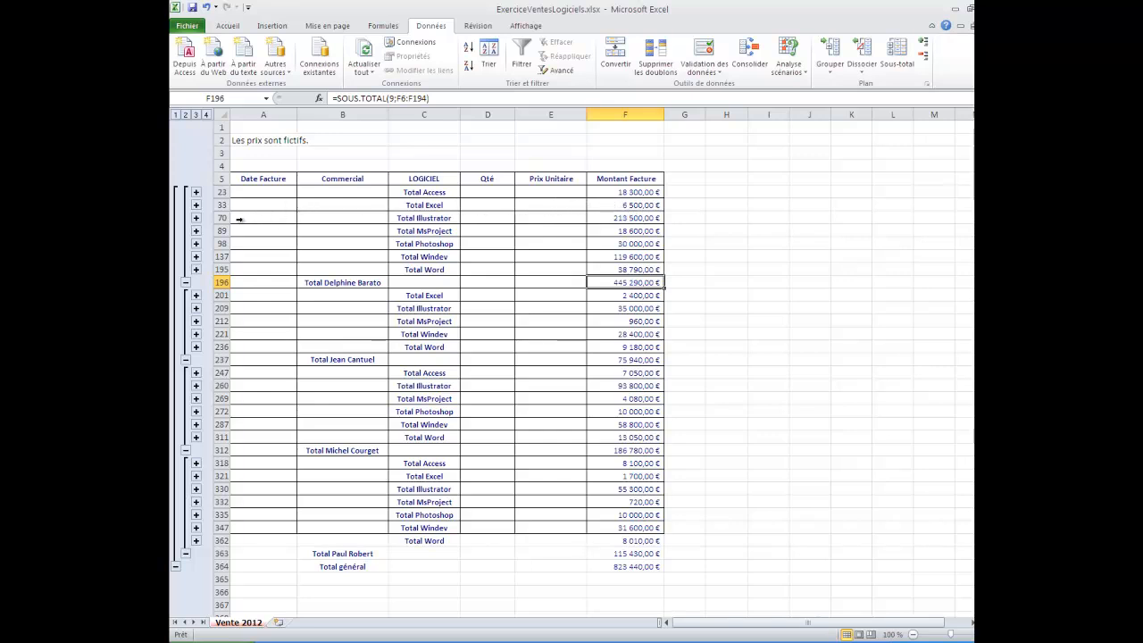
click(195, 204)
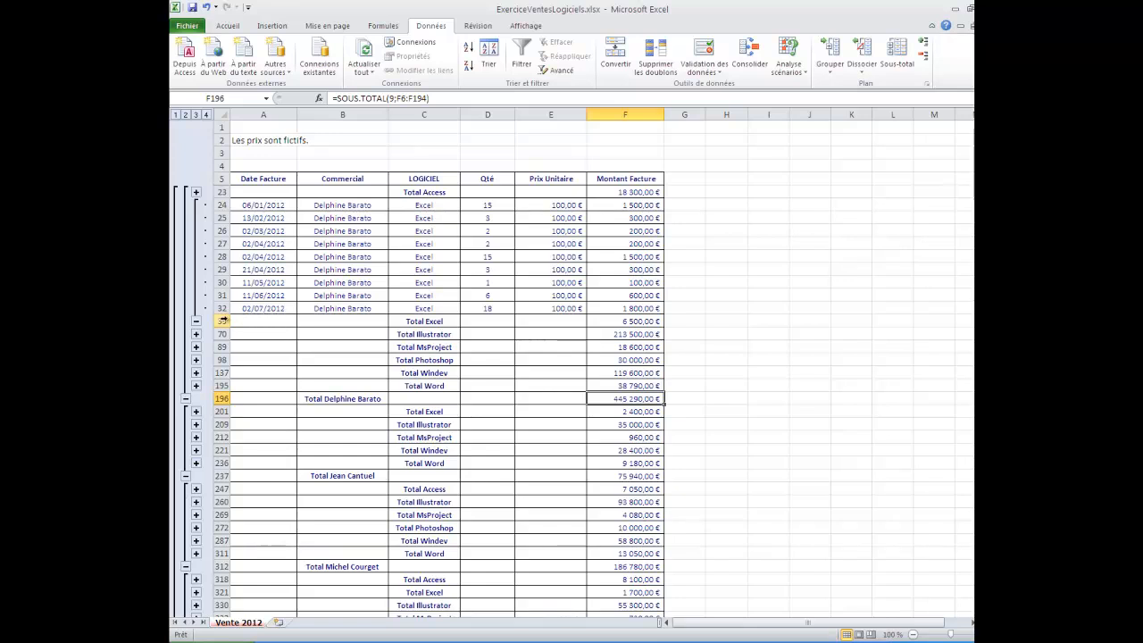
click(197, 323)
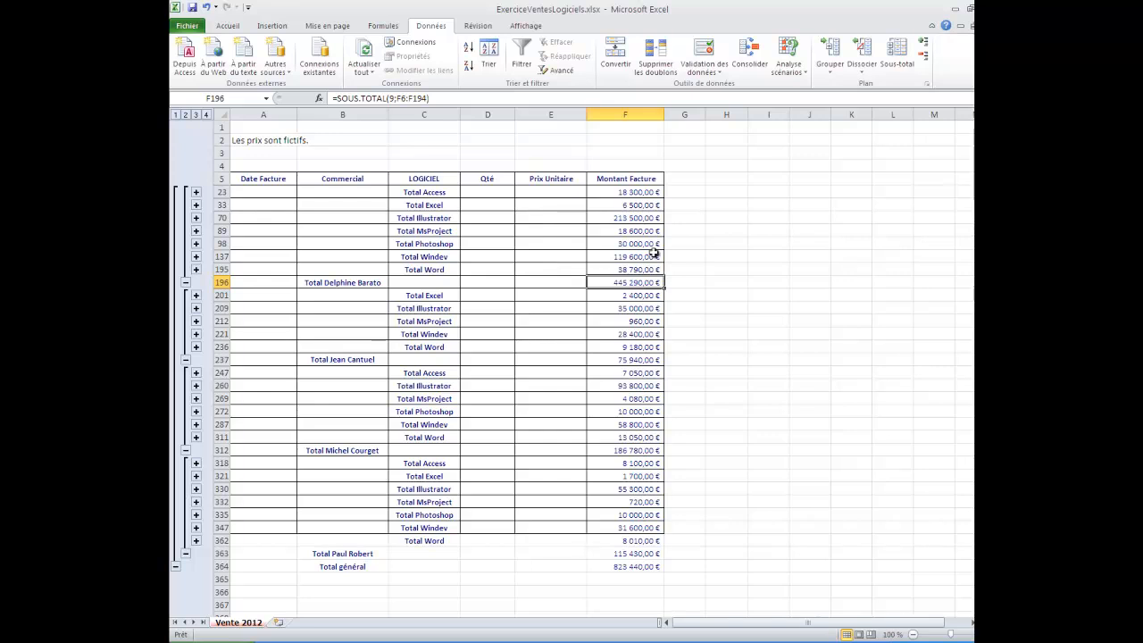
- Remove all the nested subtotals by Commercial and LOGICIEL from the table
click(890, 58)
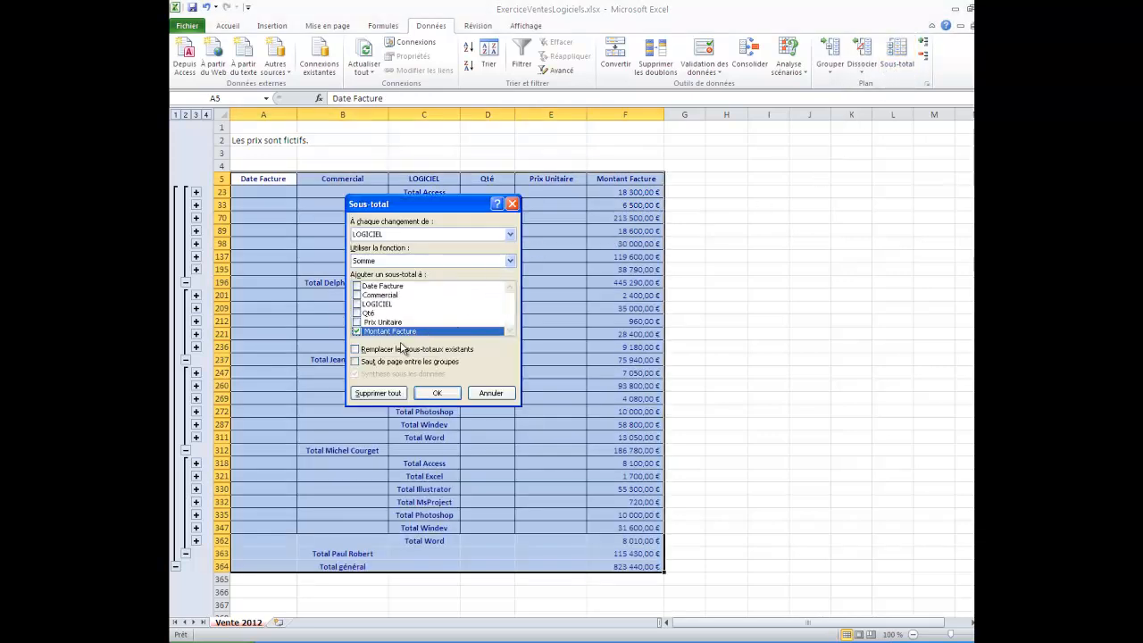
click(382, 395)
click(379, 392)
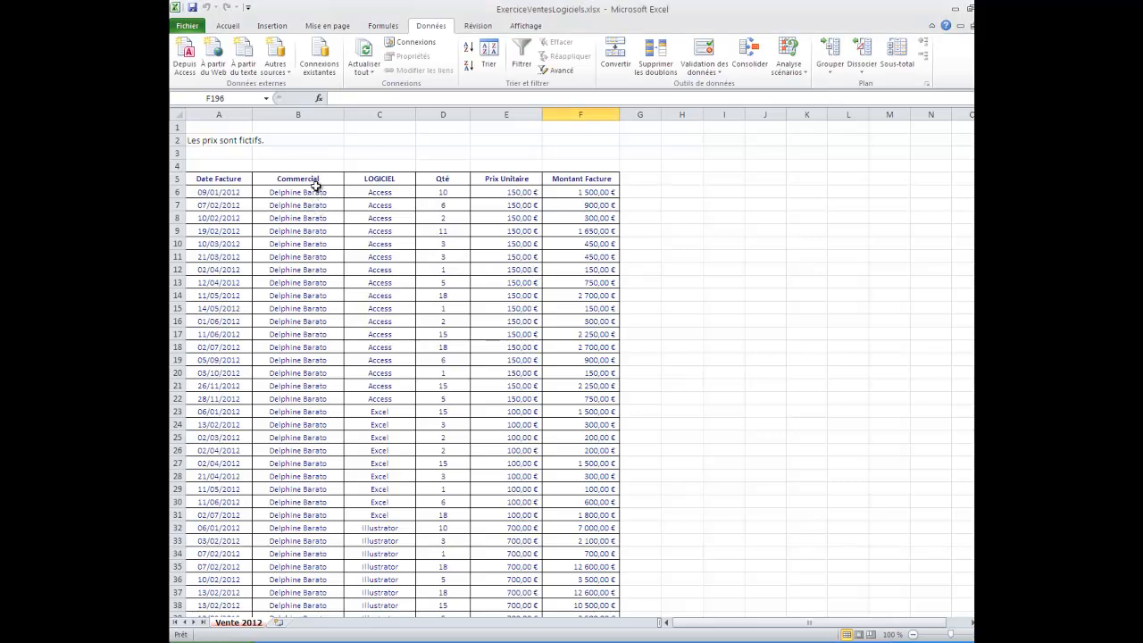
- Add Somme subtotals of Montant Facture by Commercial only, collapse the outline to the salesperson totals and select the total in F189
click(316, 182)
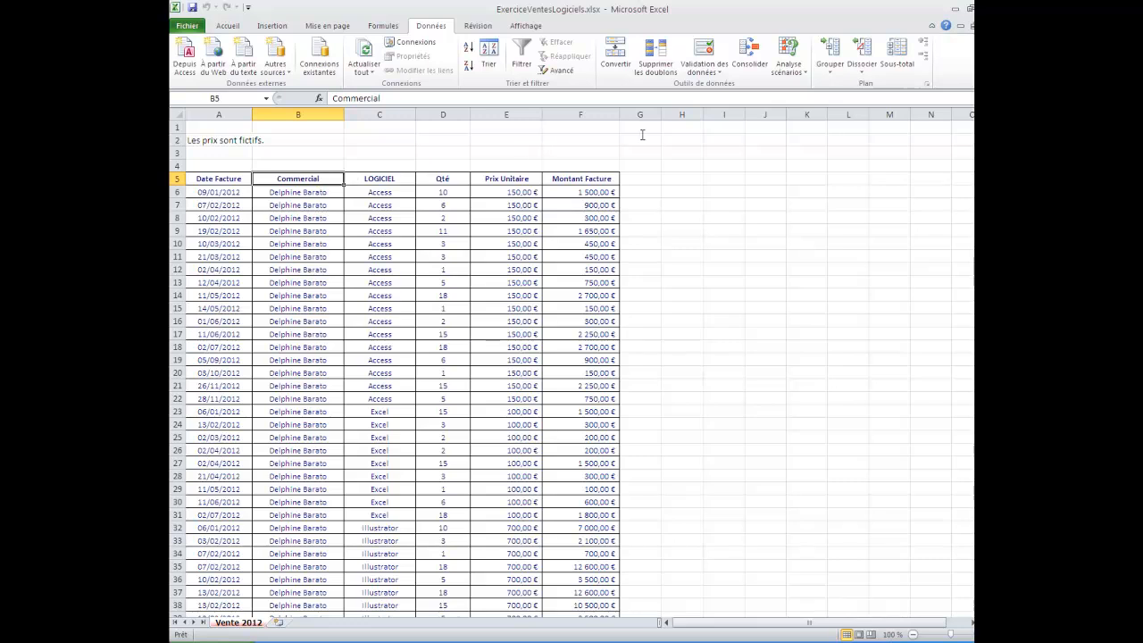
click(899, 62)
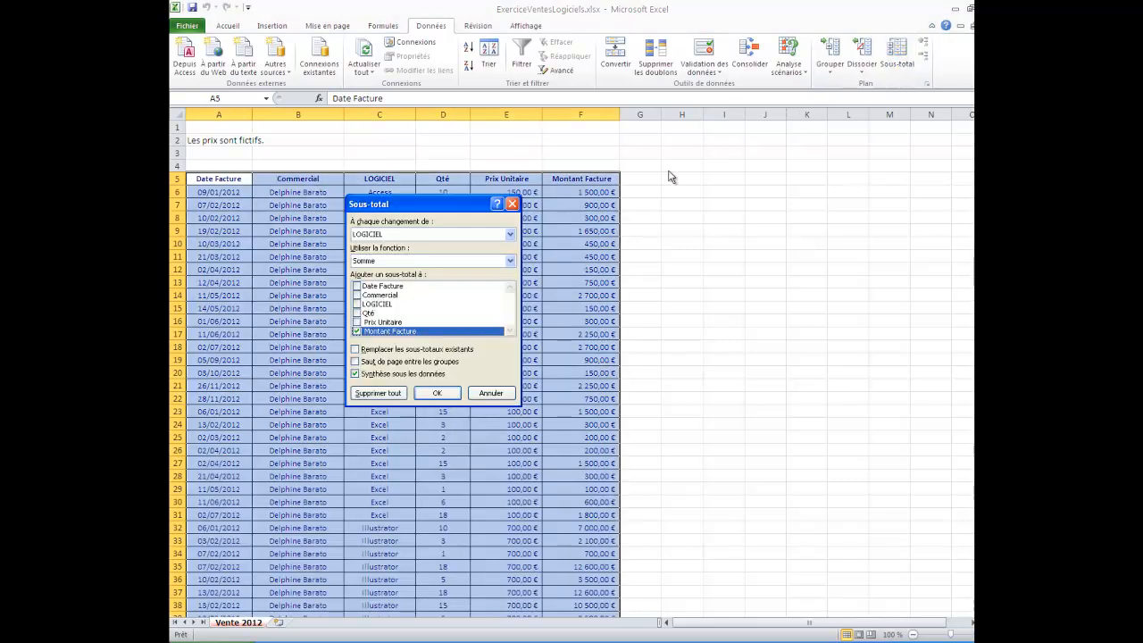
click(427, 235)
click(415, 252)
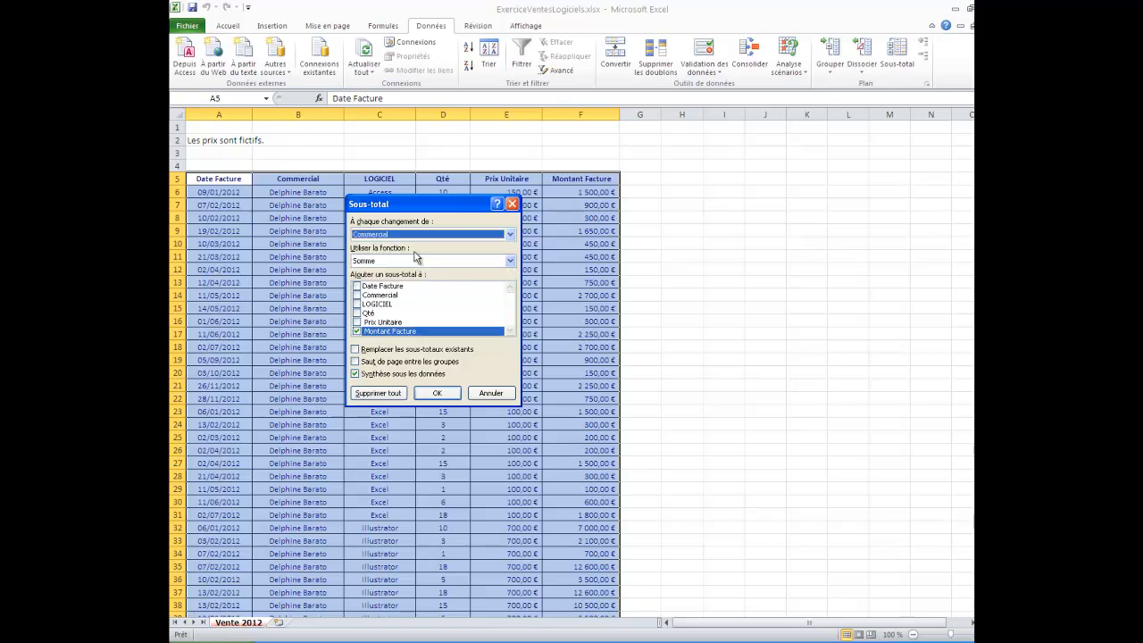
click(449, 393)
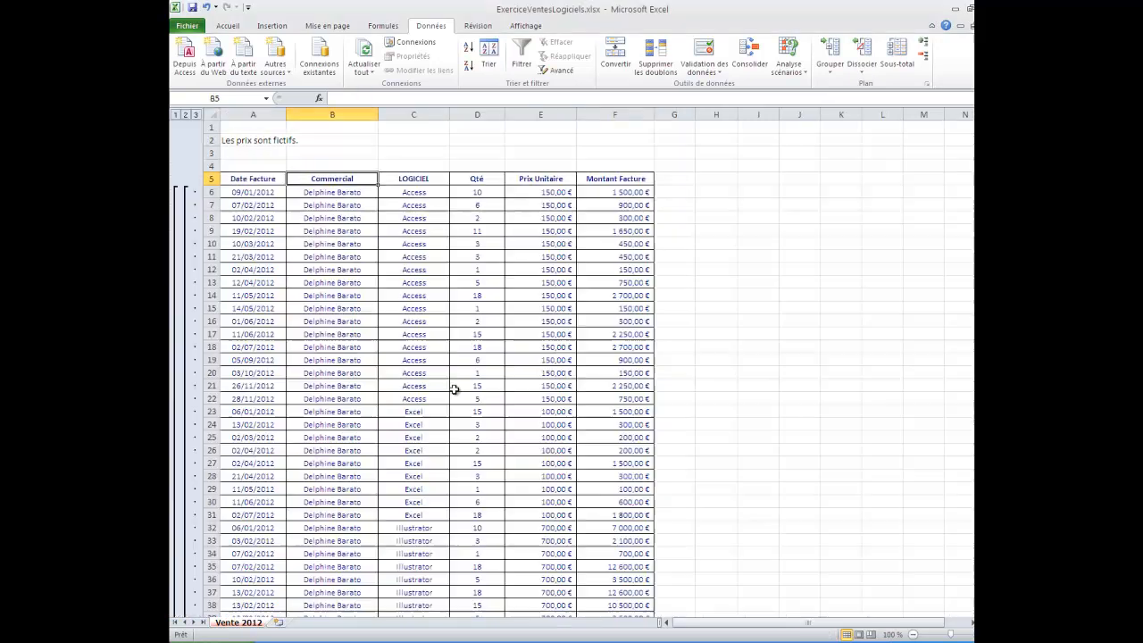
click(185, 115)
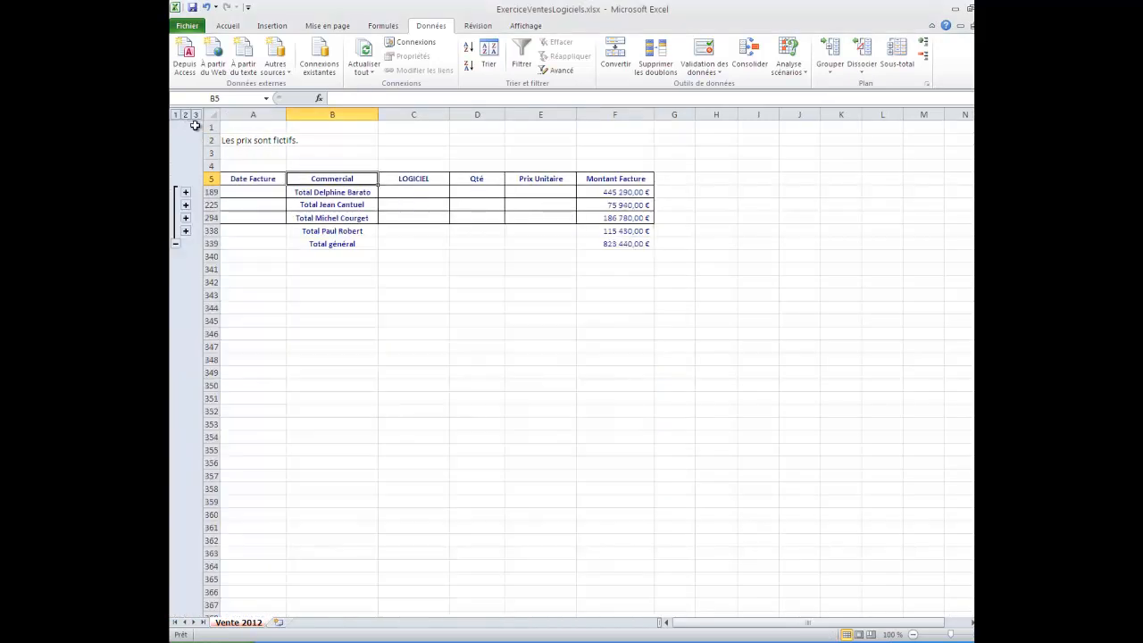
click(618, 192)
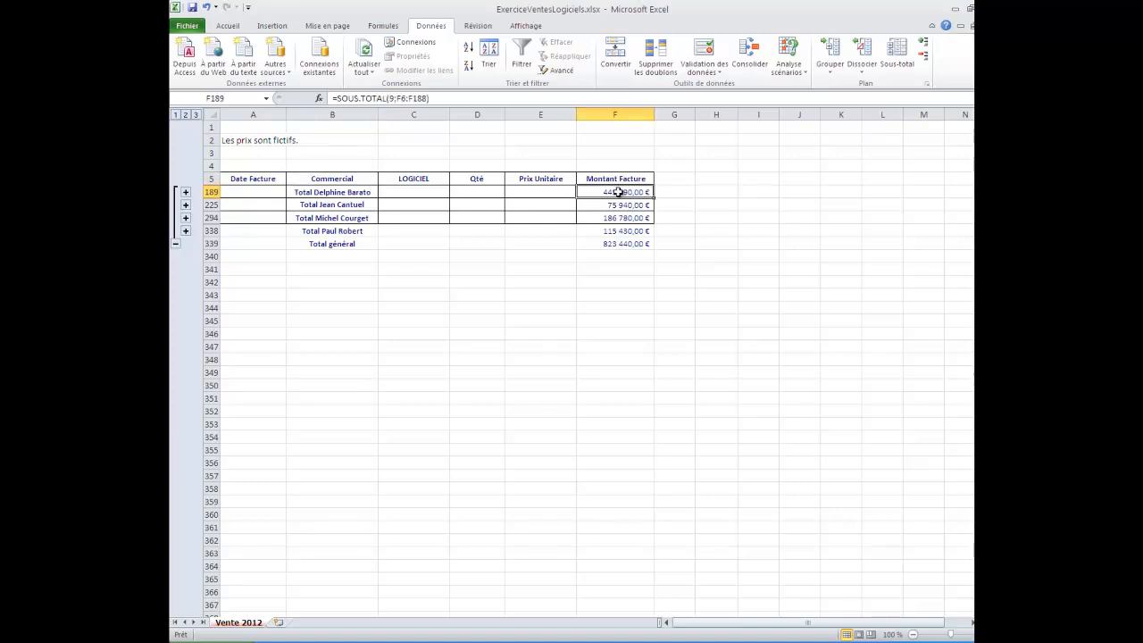